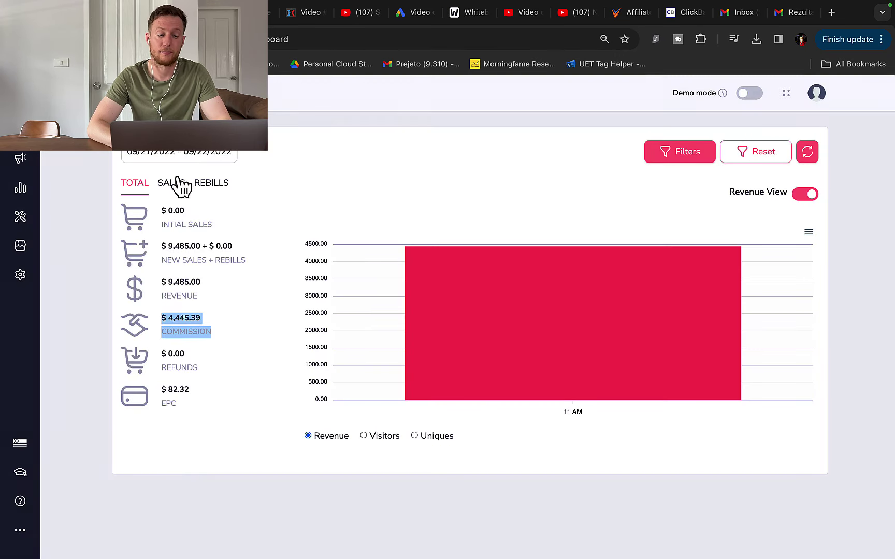
# Highlight the $4,445.39 commission figure in GrooveAffiliate.
pyautogui.click(190, 342)
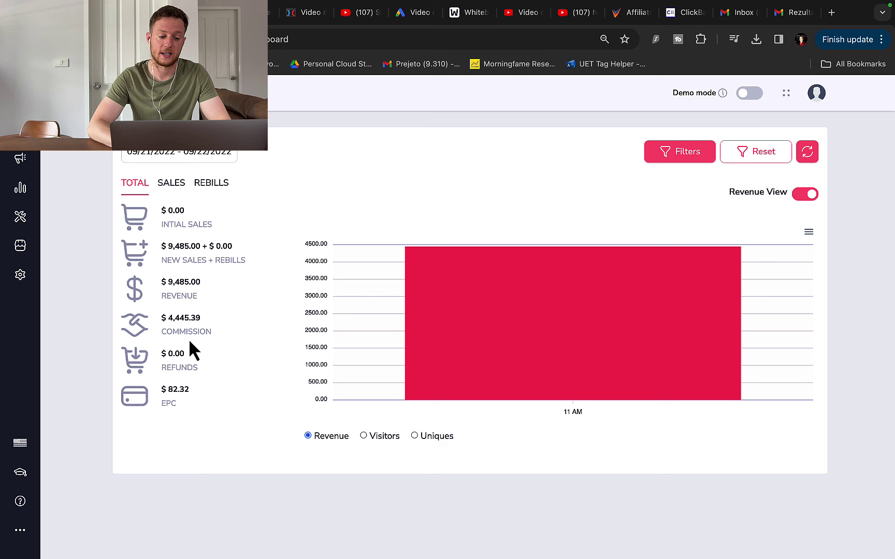
pyautogui.moveTo(205, 323); pyautogui.dragTo(207, 335)
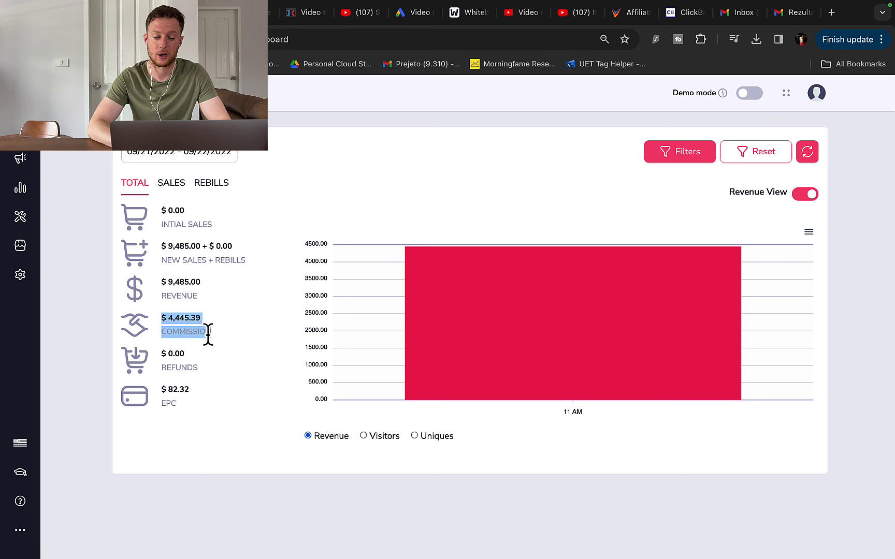
pyautogui.moveTo(591, 326)
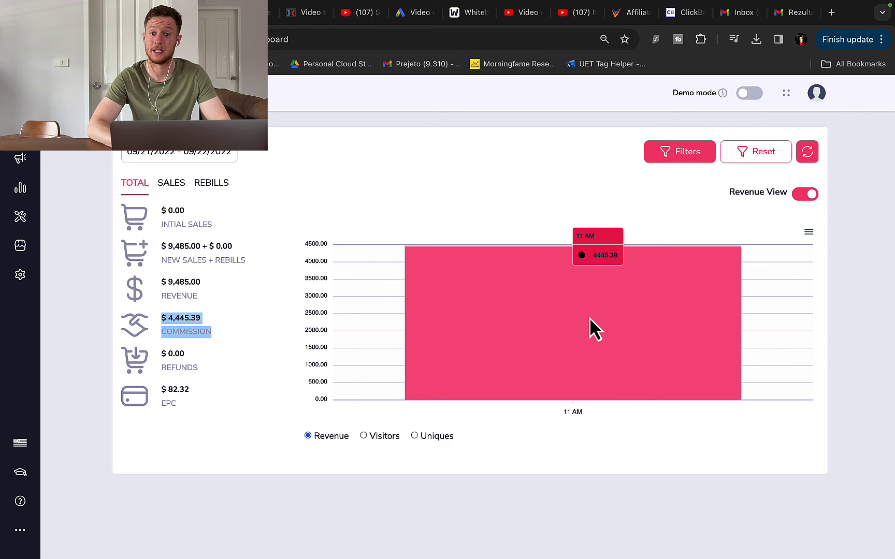
pyautogui.click(273, 381)
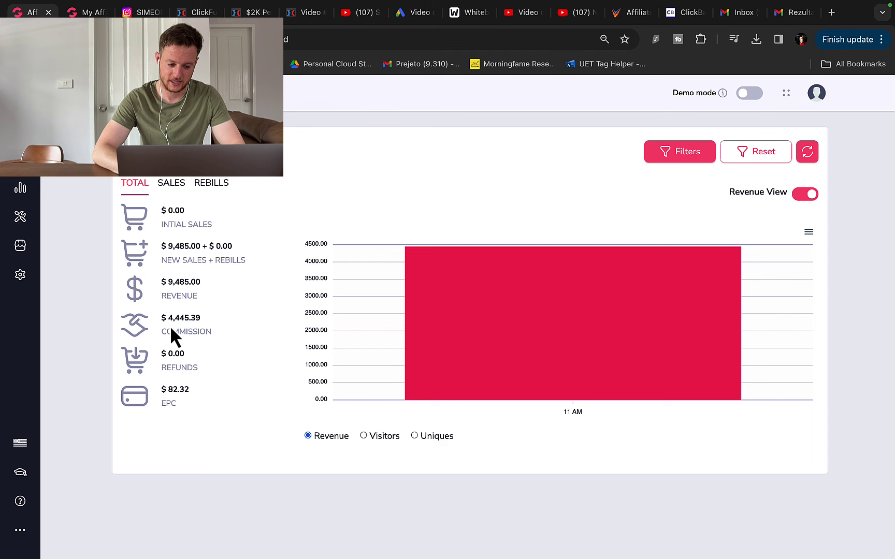
# Highlight Profit Singularity's $21,998.38 total commissions, then bring up the Payoneer email results.
pyautogui.hotkey('ctrl', 'Tab')
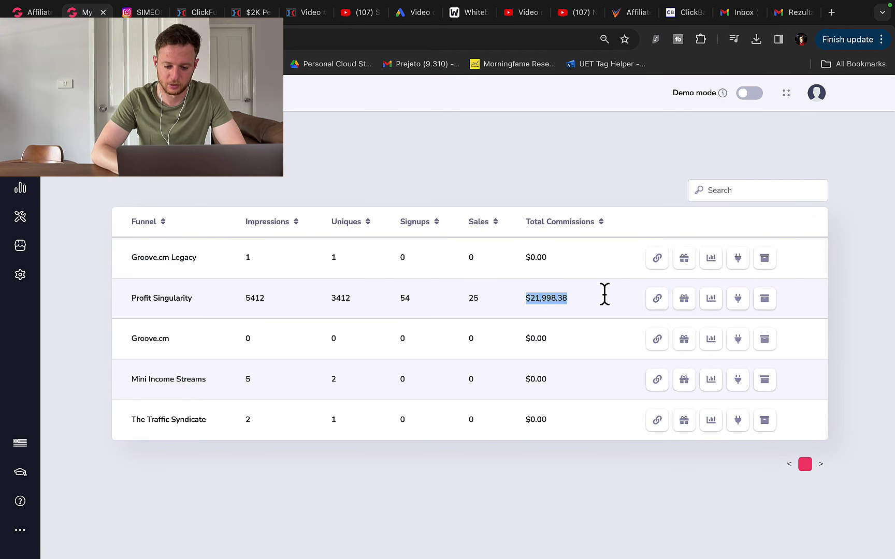
pyautogui.click(544, 300)
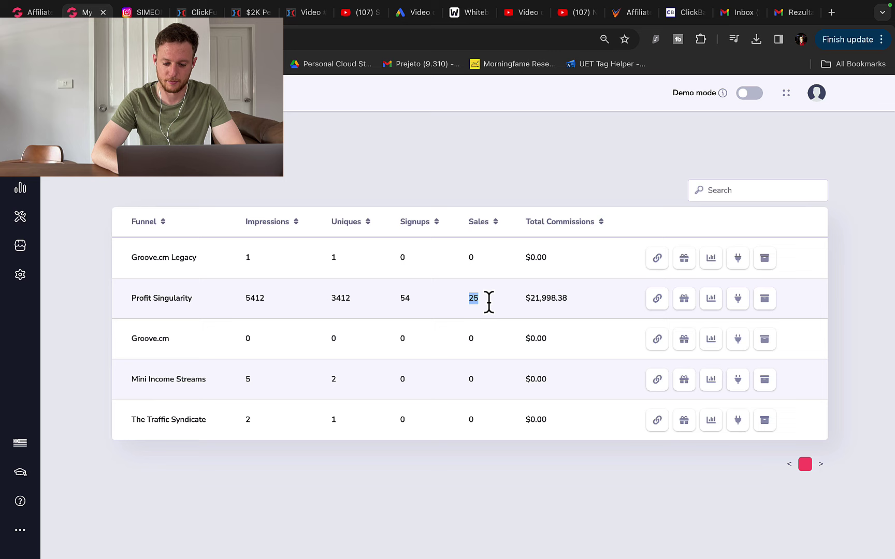
pyautogui.moveTo(535, 300); pyautogui.dragTo(581, 303)
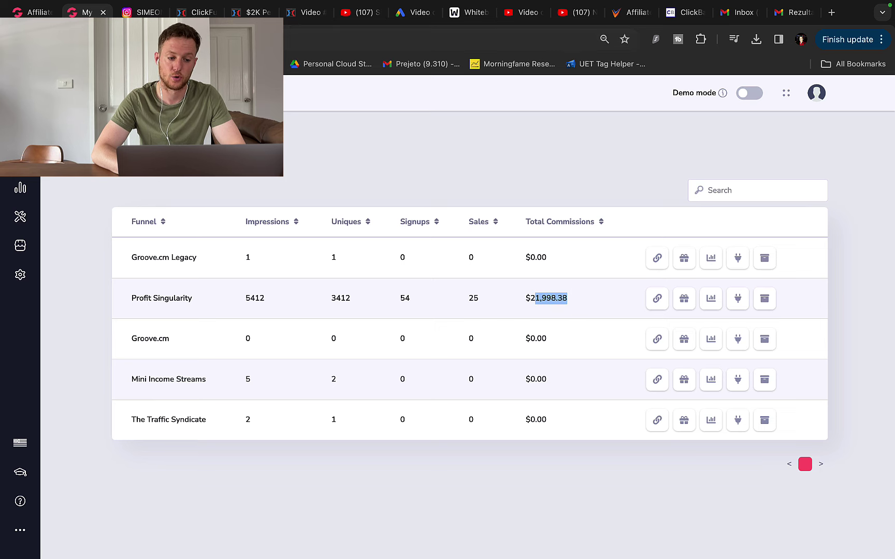
pyautogui.click(141, 13)
pyautogui.click(787, 13)
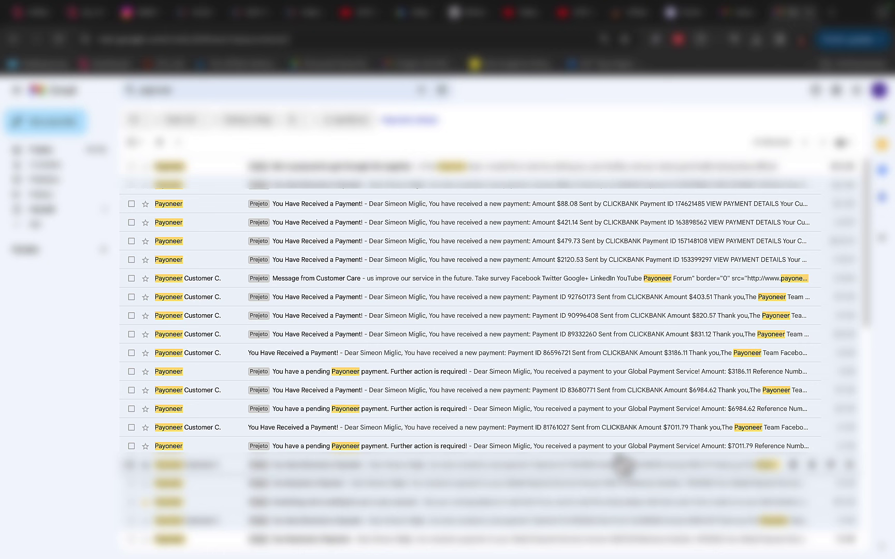
# Open the $7011.79 ClickBank payment email and highlight the amount.
pyautogui.click(626, 433)
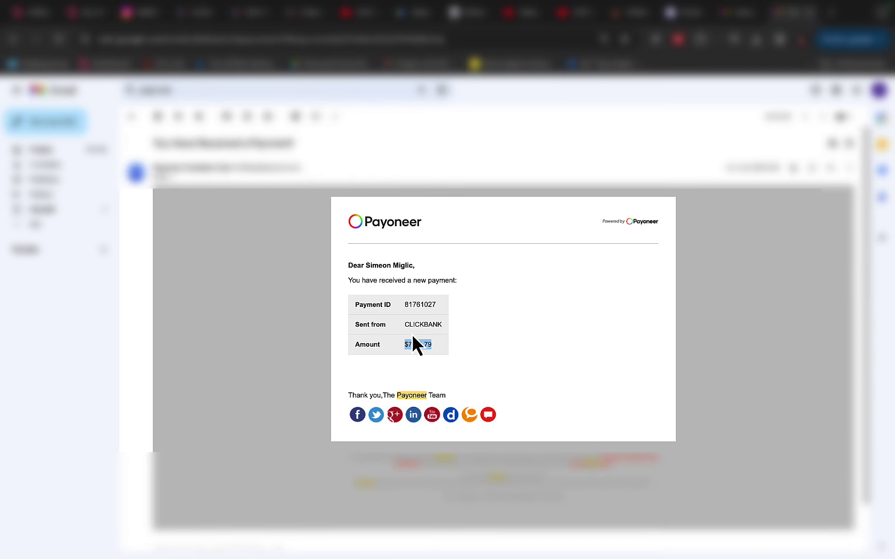
pyautogui.moveTo(413, 336); pyautogui.dragTo(455, 329)
pyautogui.moveTo(352, 281); pyautogui.dragTo(475, 284)
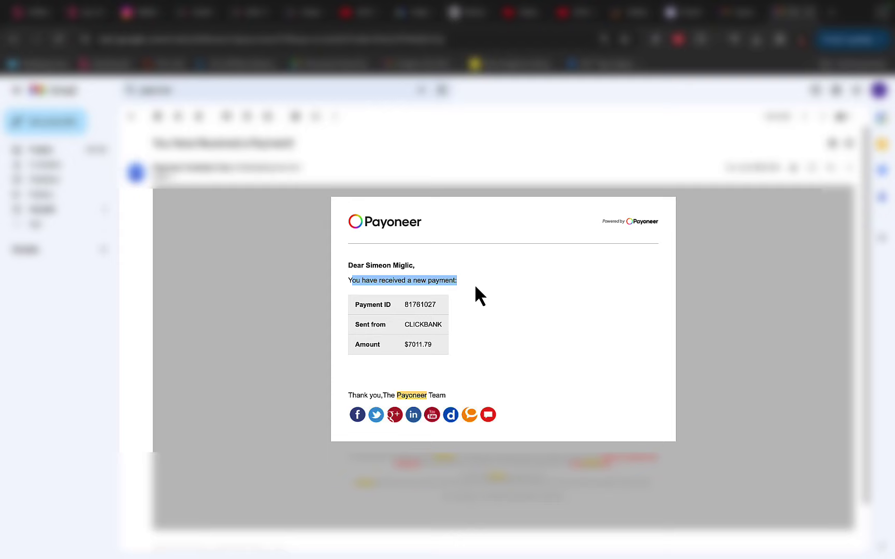
pyautogui.moveTo(356, 280); pyautogui.dragTo(440, 280)
pyautogui.moveTo(404, 345); pyautogui.dragTo(428, 345)
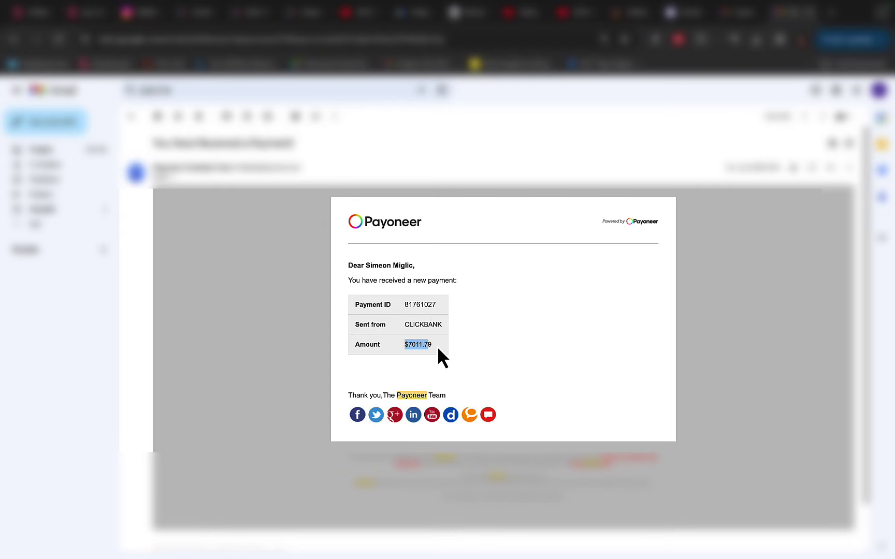
pyautogui.rightClick(273, 280)
pyautogui.press('Escape')
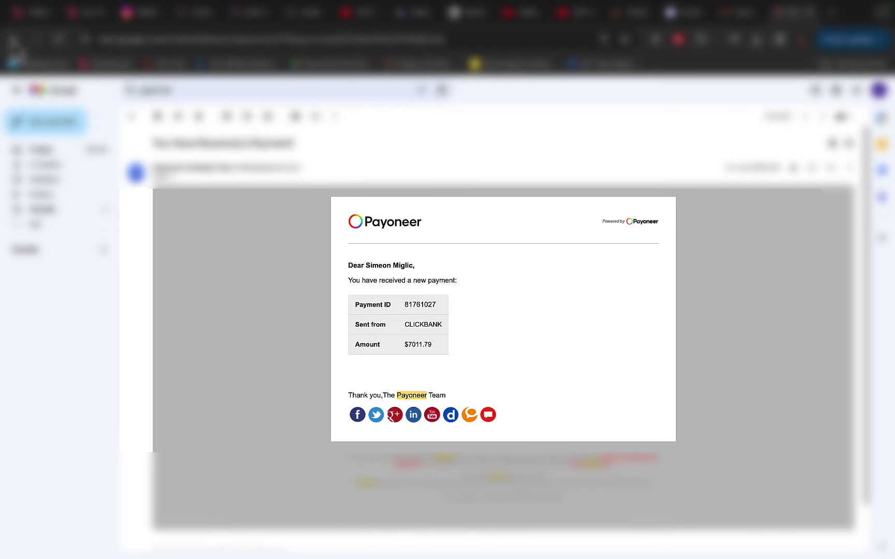
pyautogui.click(13, 39)
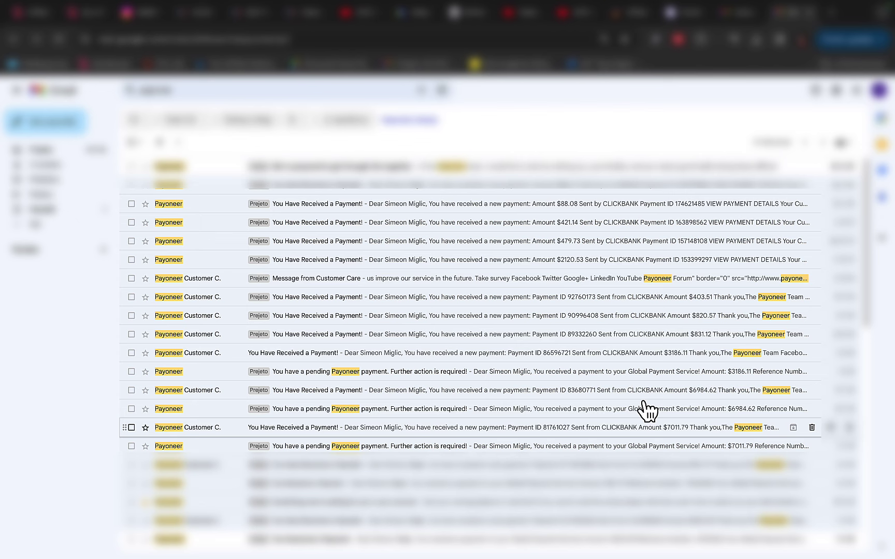
# Open the $6984.62, $2120.53 and $3186.11 payment emails, then return to Instagram.
pyautogui.click(668, 392)
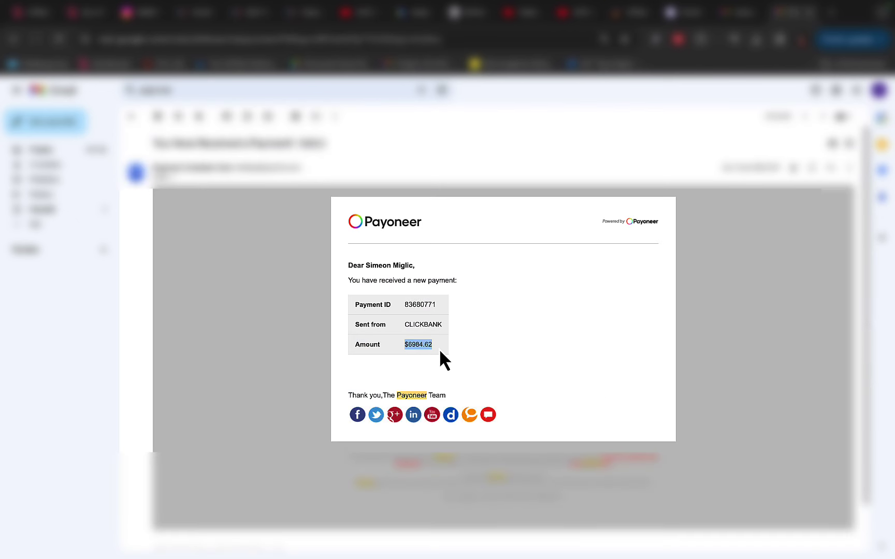
pyautogui.click(13, 38)
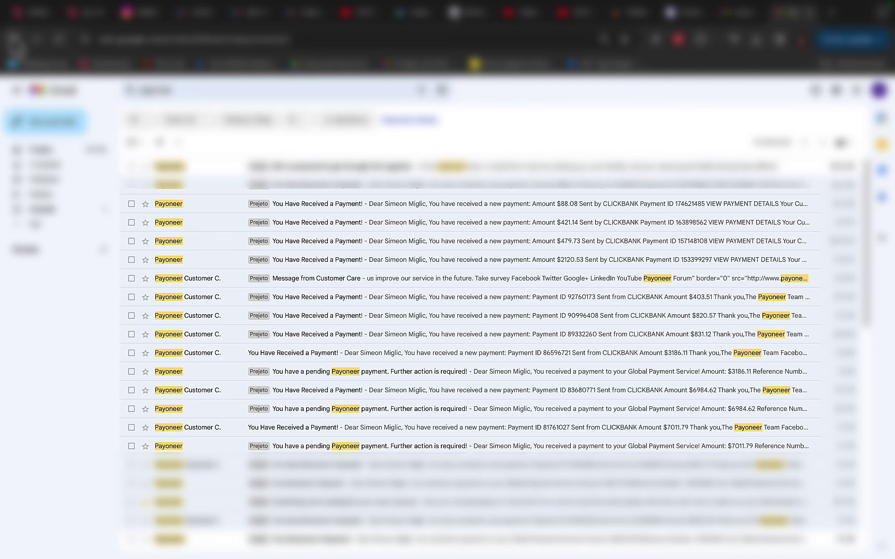
pyautogui.click(500, 261)
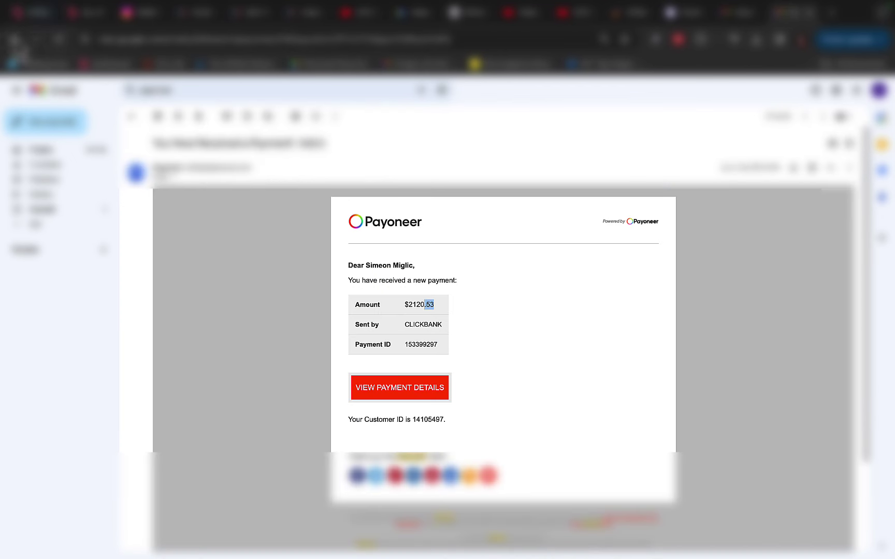
pyautogui.click(13, 39)
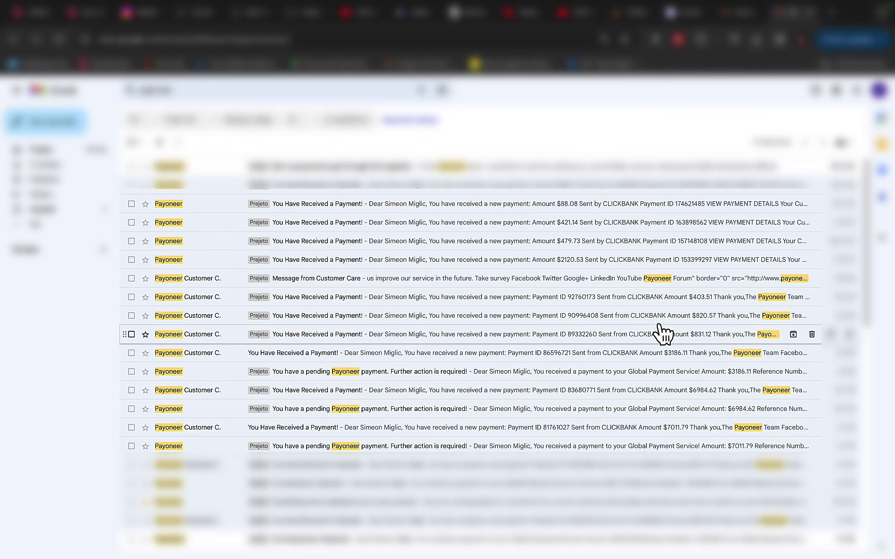
pyautogui.click(651, 358)
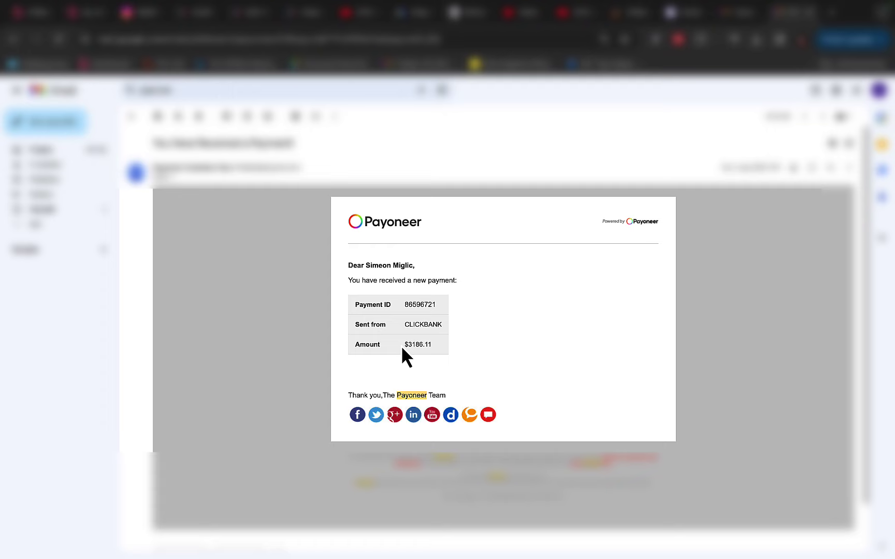
pyautogui.click(141, 16)
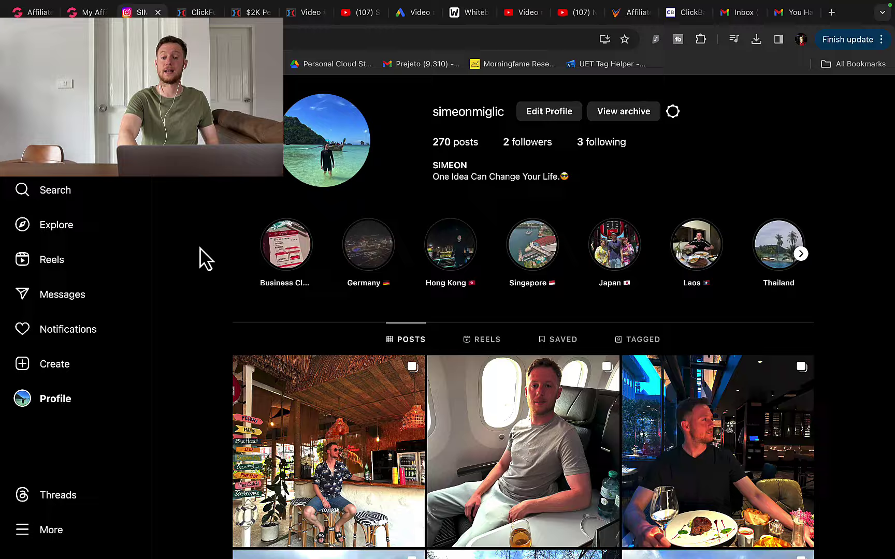
# Scroll through the Instagram profile's grid of Amsterdam travel photos.
pyautogui.scroll(-5, 206, 259)
pyautogui.scroll(1, 205, 259)
pyautogui.scroll(-15, 205, 258)
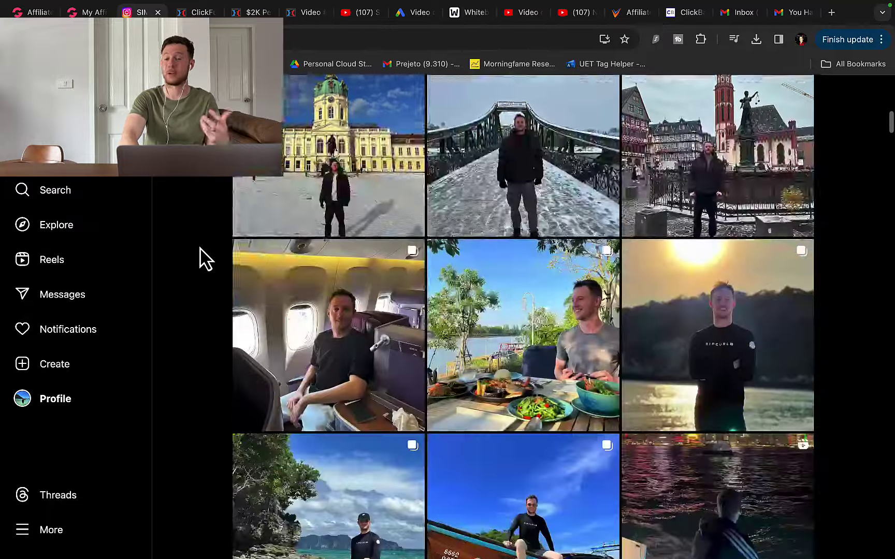
pyautogui.scroll(-15, 205, 258)
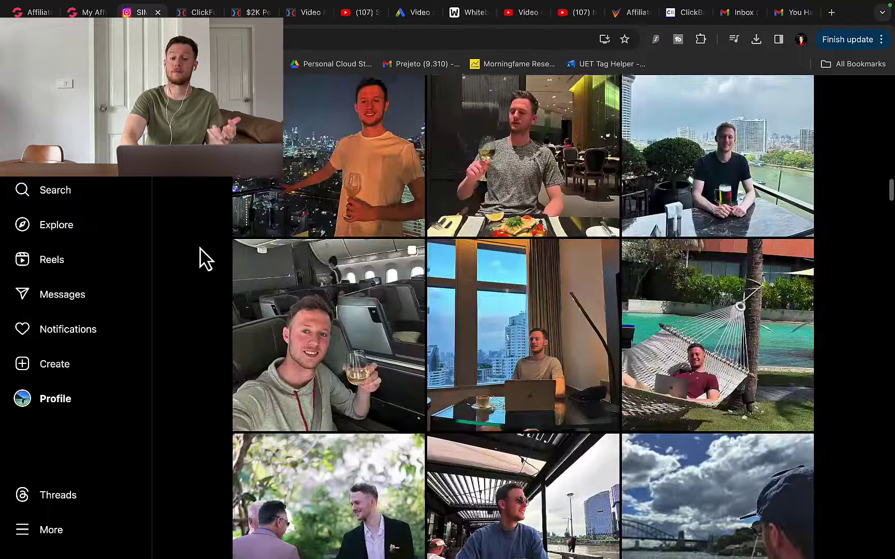
pyautogui.scroll(-10, 205, 259)
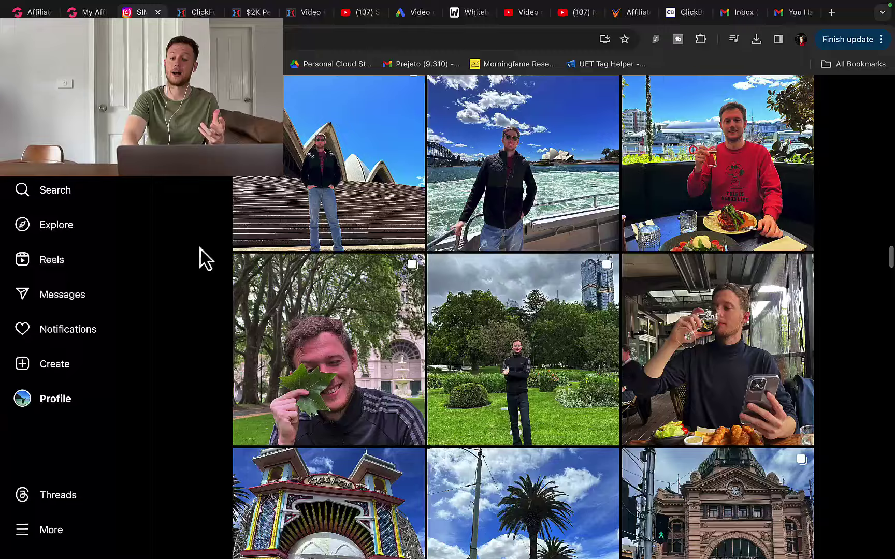
pyautogui.scroll(-5, 206, 259)
pyautogui.scroll(-15, 205, 259)
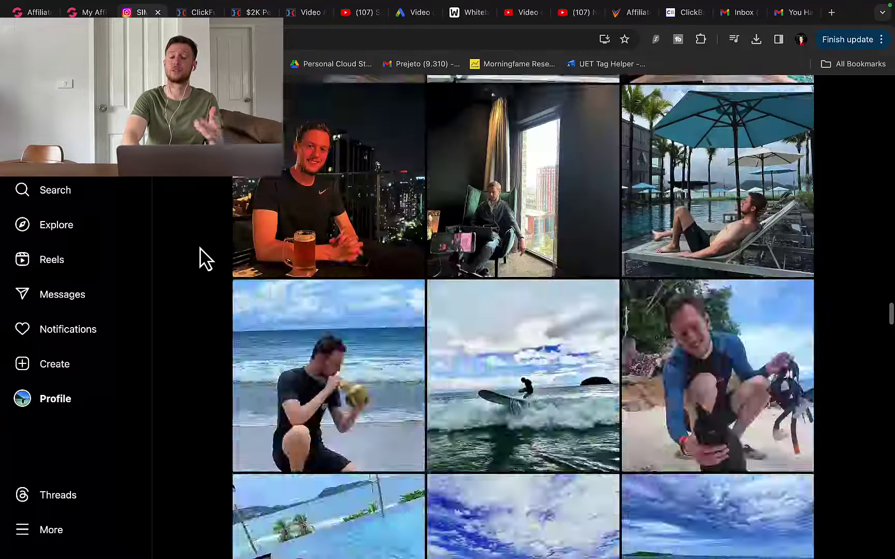
pyautogui.scroll(-10, 206, 258)
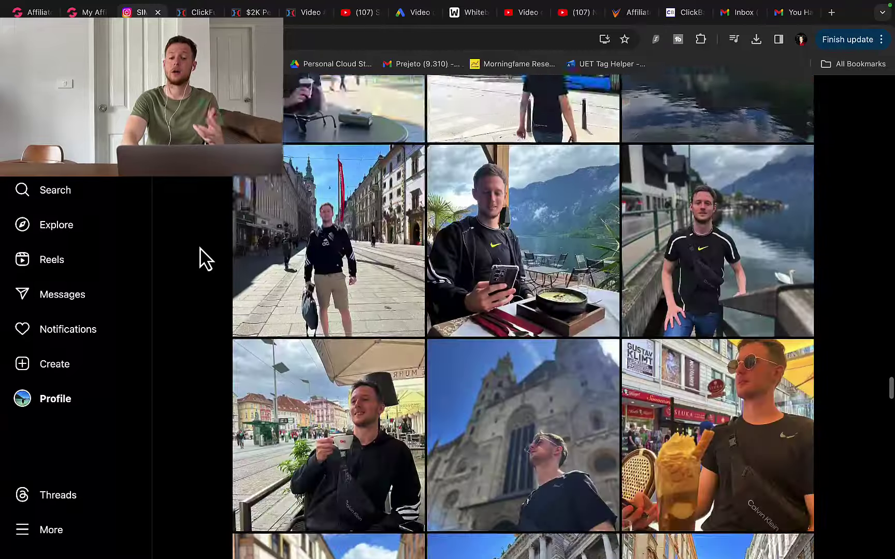
pyautogui.scroll(-5, 206, 258)
pyautogui.scroll(-15, 206, 259)
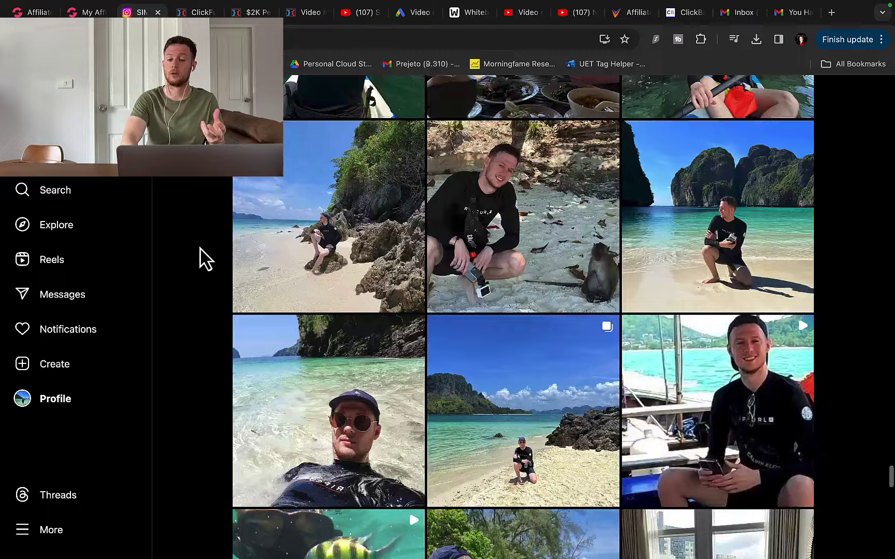
pyautogui.scroll(10, 206, 259)
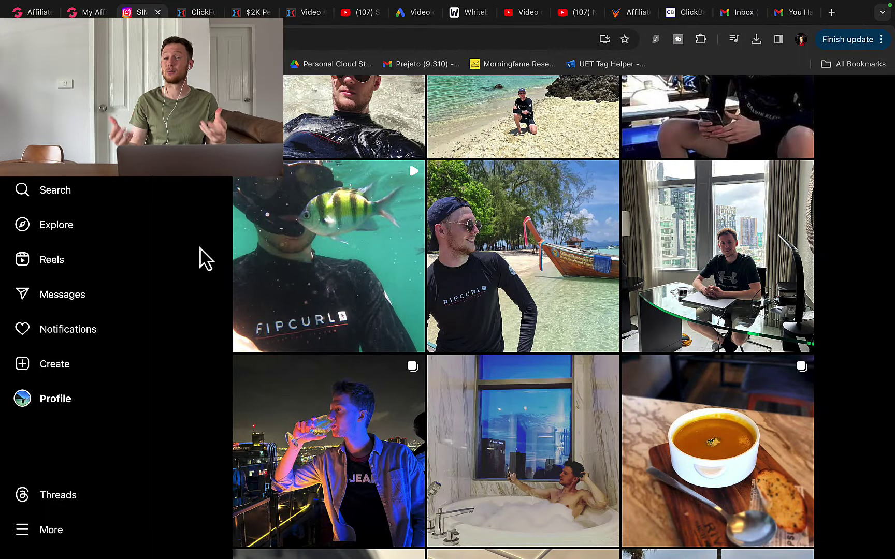
pyautogui.scroll(-15, 206, 259)
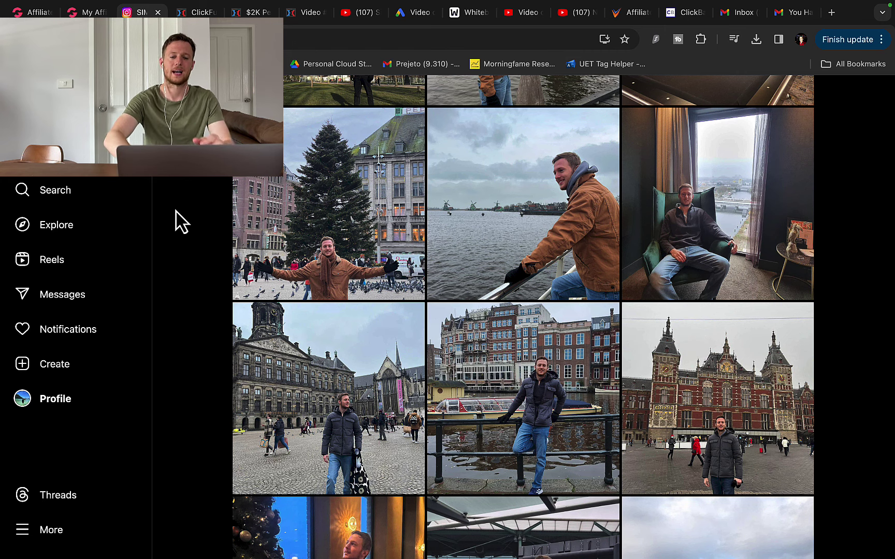
# Draw a red box with a dollar sign inside on the whiteboard.
pyautogui.click(472, 12)
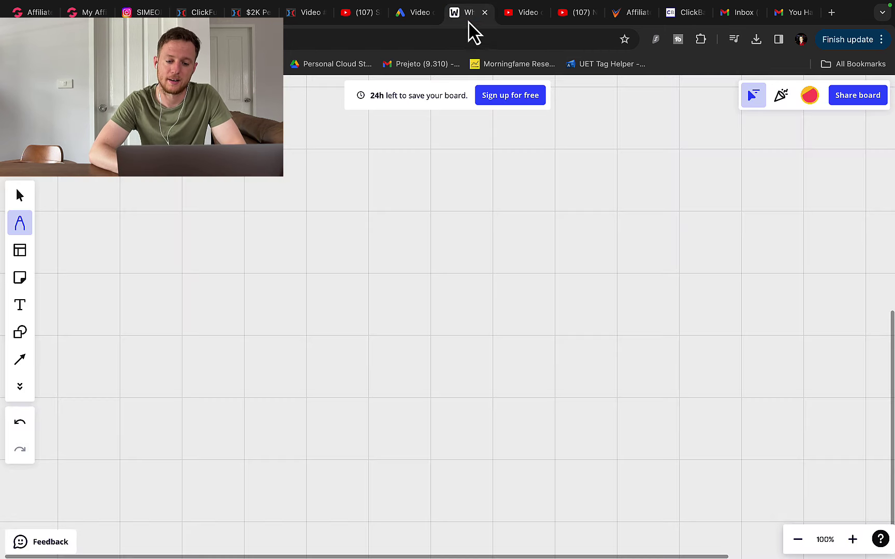
pyautogui.moveTo(607, 226)
pyautogui.mouseDown()
pyautogui.moveTo(693, 444)
pyautogui.moveTo(595, 231)
pyautogui.mouseUp()
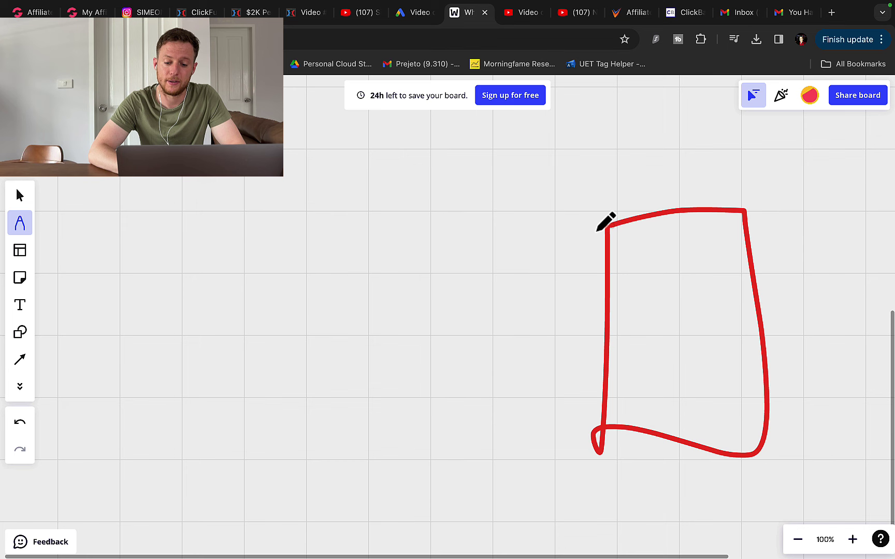
pyautogui.moveTo(689, 299)
pyautogui.mouseDown()
pyautogui.moveTo(651, 313)
pyautogui.moveTo(646, 346)
pyautogui.mouseUp()
pyautogui.moveTo(662, 303); pyautogui.dragTo(665, 367)
pyautogui.moveTo(670, 309); pyautogui.dragTo(675, 347)
pyautogui.scroll(-5, 673, 357)
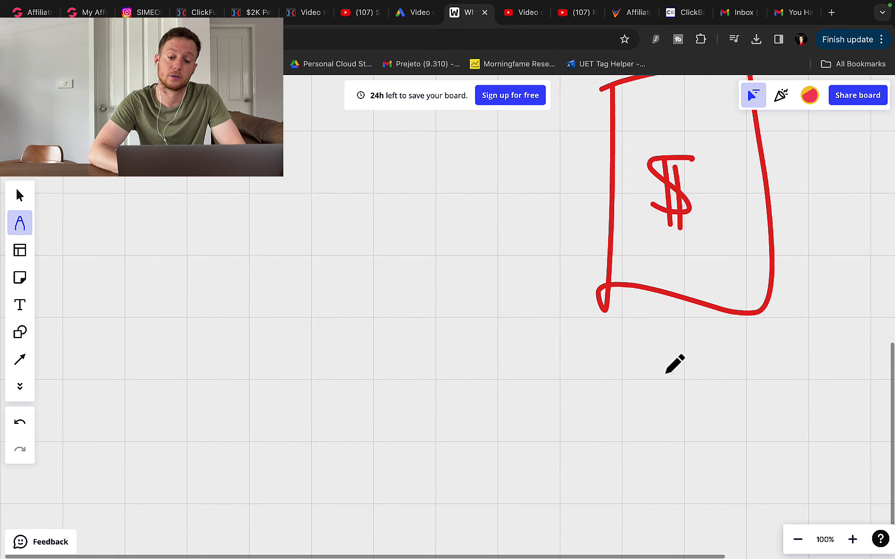
# Write $1M below, box it, and draw an arrow pointing into it.
pyautogui.moveTo(599, 416)
pyautogui.mouseDown()
pyautogui.moveTo(631, 441)
pyautogui.moveTo(625, 455)
pyautogui.mouseUp()
pyautogui.moveTo(647, 386)
pyautogui.mouseDown()
pyautogui.moveTo(671, 379)
pyautogui.moveTo(697, 468)
pyautogui.mouseUp()
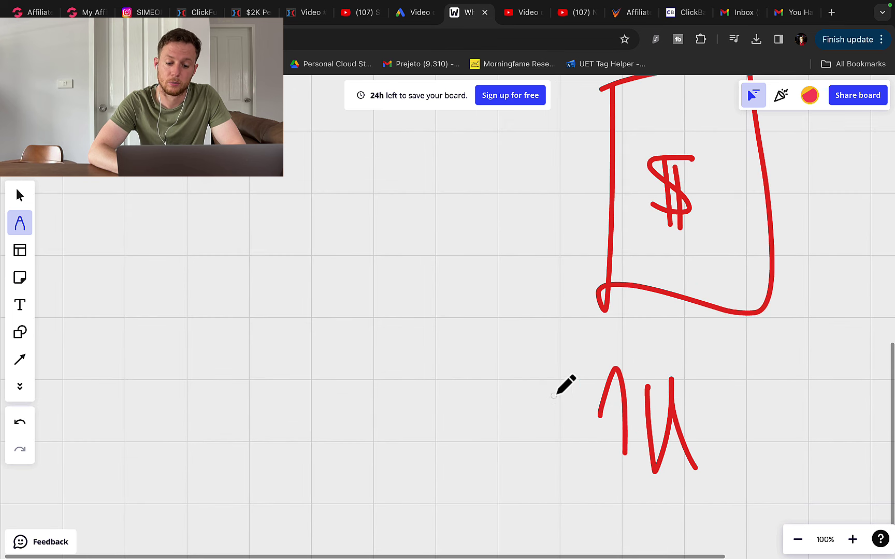
pyautogui.moveTo(564, 390)
pyautogui.mouseDown()
pyautogui.moveTo(549, 423)
pyautogui.moveTo(565, 445)
pyautogui.moveTo(579, 446)
pyautogui.mouseUp()
pyautogui.moveTo(542, 506)
pyautogui.mouseDown()
pyautogui.moveTo(730, 414)
pyautogui.moveTo(524, 341)
pyautogui.moveTo(532, 500)
pyautogui.mouseUp()
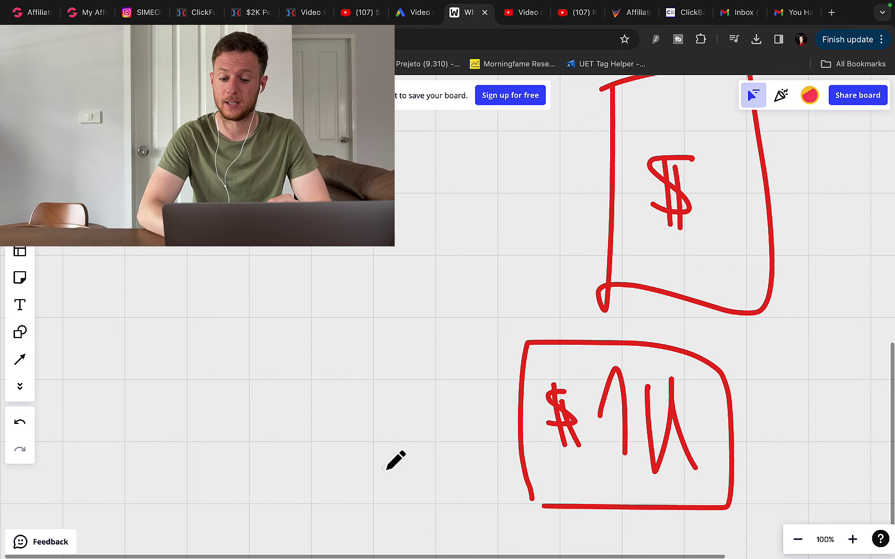
pyautogui.moveTo(400, 431)
pyautogui.mouseDown()
pyautogui.moveTo(499, 427)
pyautogui.moveTo(456, 460)
pyautogui.mouseUp()
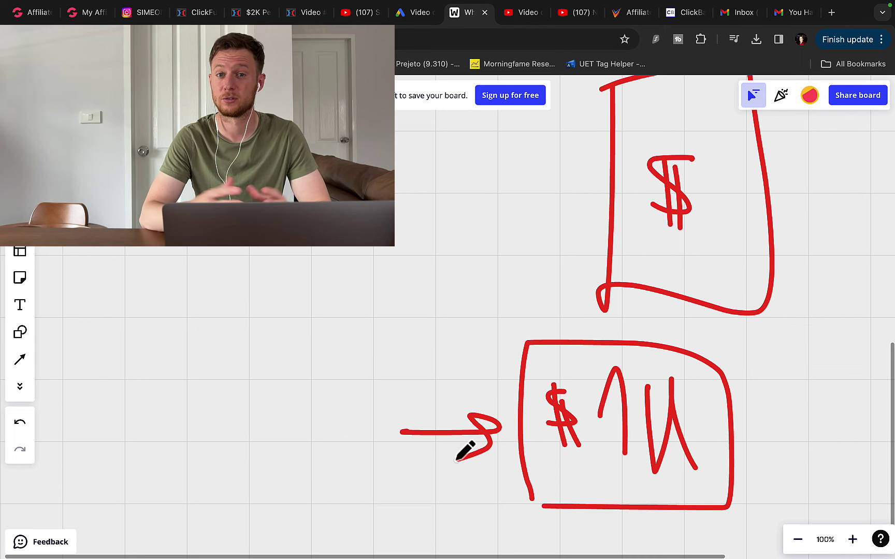
# Glance at the ClickBank page and scroll the OfferVault affiliate offers list.
pyautogui.scroll(5, 461, 455)
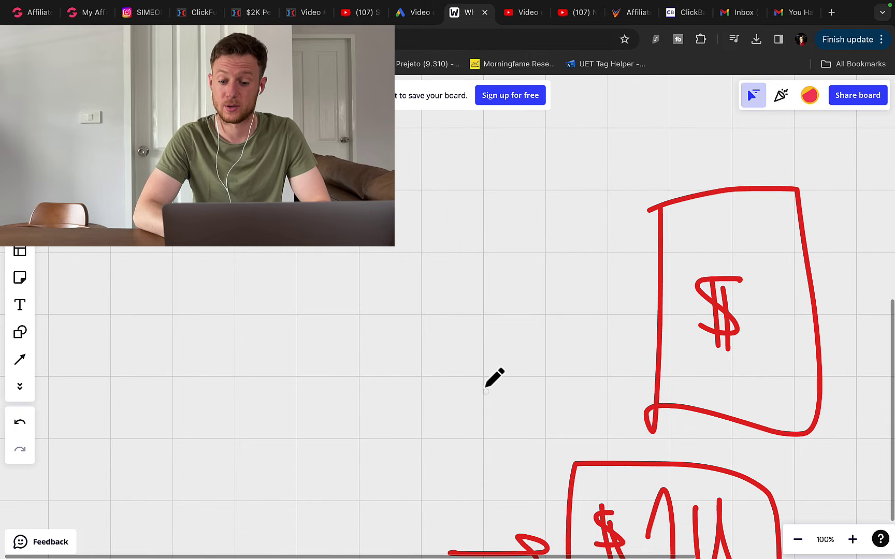
pyautogui.click(678, 16)
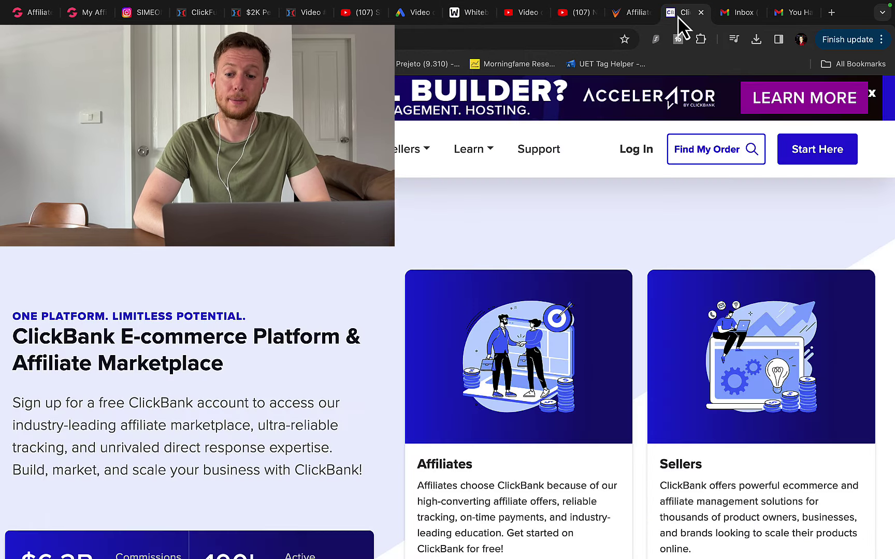
pyautogui.click(623, 17)
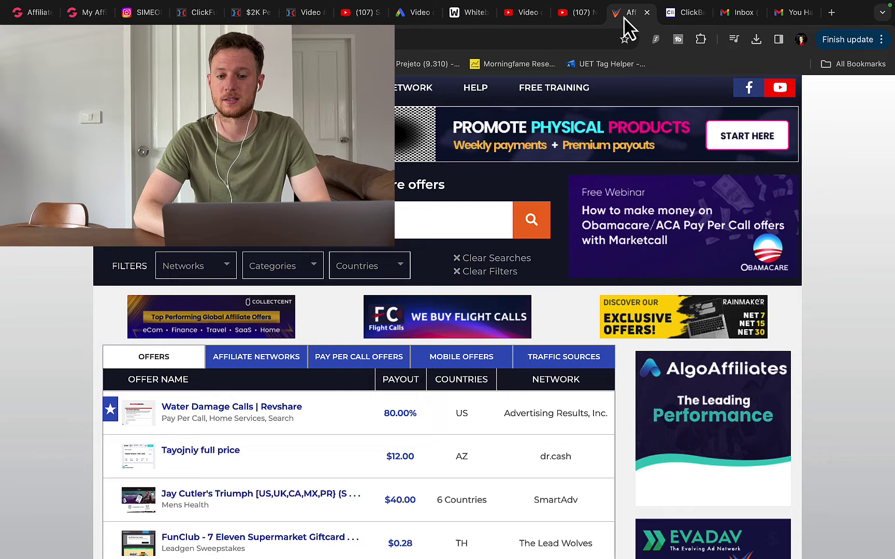
pyautogui.scroll(-10, 447, 317)
pyautogui.scroll(-5, 713, 422)
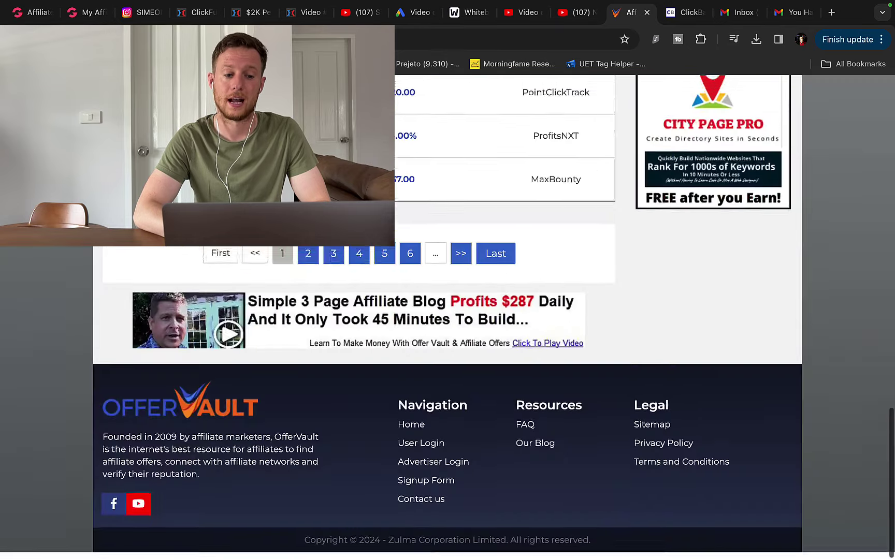
pyautogui.scroll(20, 713, 422)
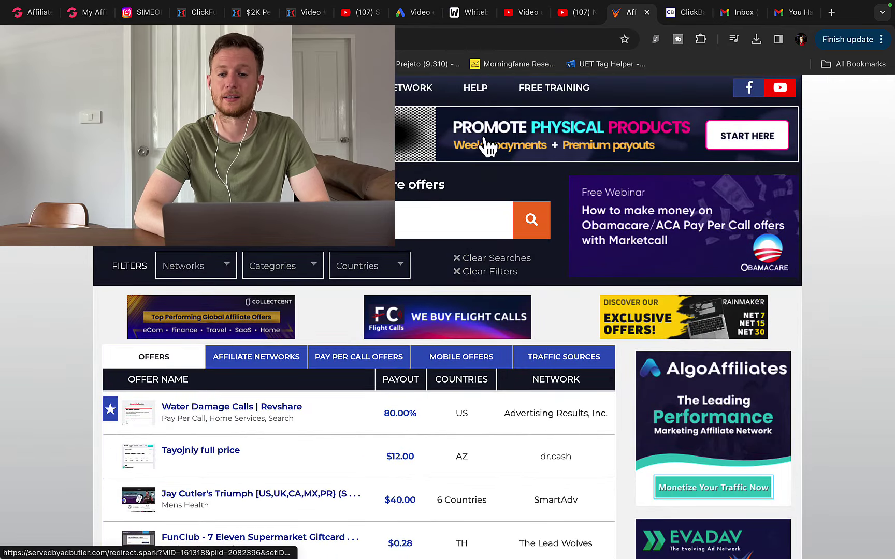
# Draw two red arrows pointing from the left into the upper dollar-sign box.
pyautogui.click(466, 15)
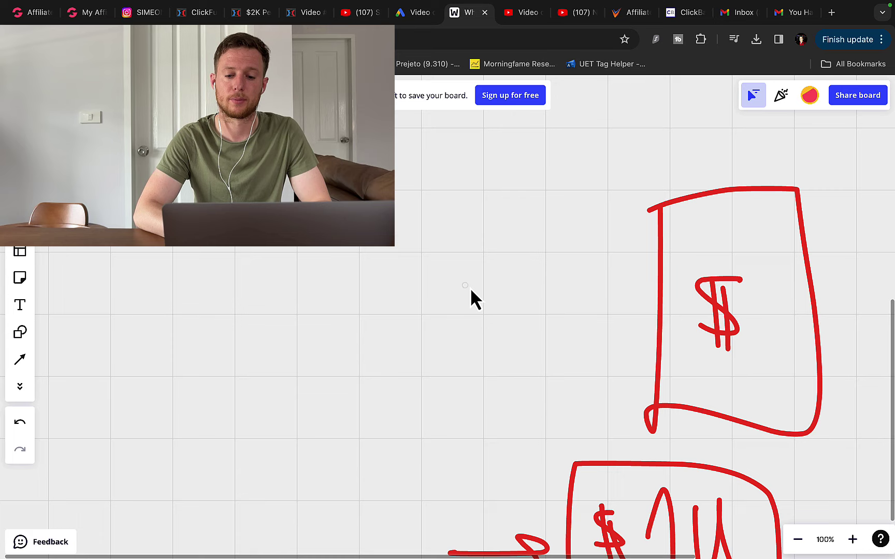
pyautogui.hscroll(-2, 470, 287)
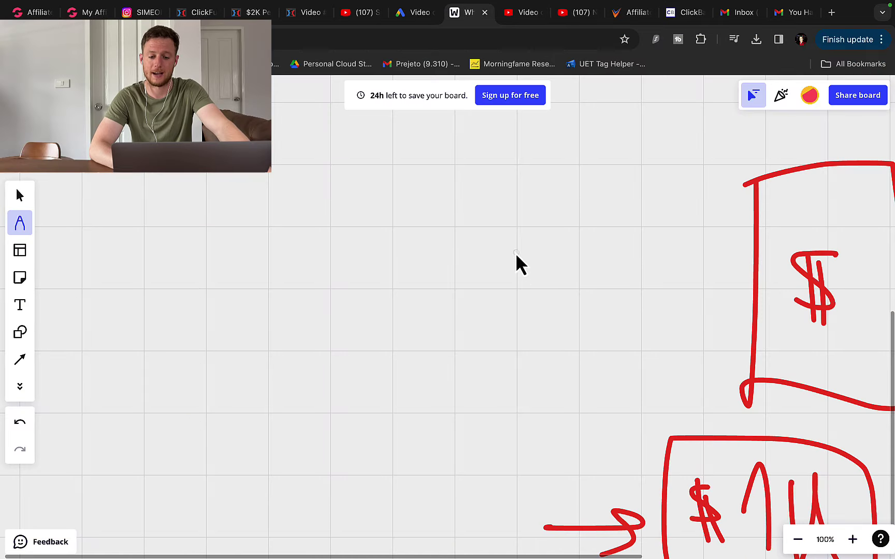
pyautogui.moveTo(629, 234)
pyautogui.mouseDown()
pyautogui.moveTo(695, 234)
pyautogui.moveTo(704, 257)
pyautogui.mouseUp()
pyautogui.moveTo(621, 335); pyautogui.dragTo(695, 336)
pyautogui.moveTo(665, 328)
pyautogui.mouseDown()
pyautogui.moveTo(699, 359)
pyautogui.moveTo(664, 375)
pyautogui.mouseUp()
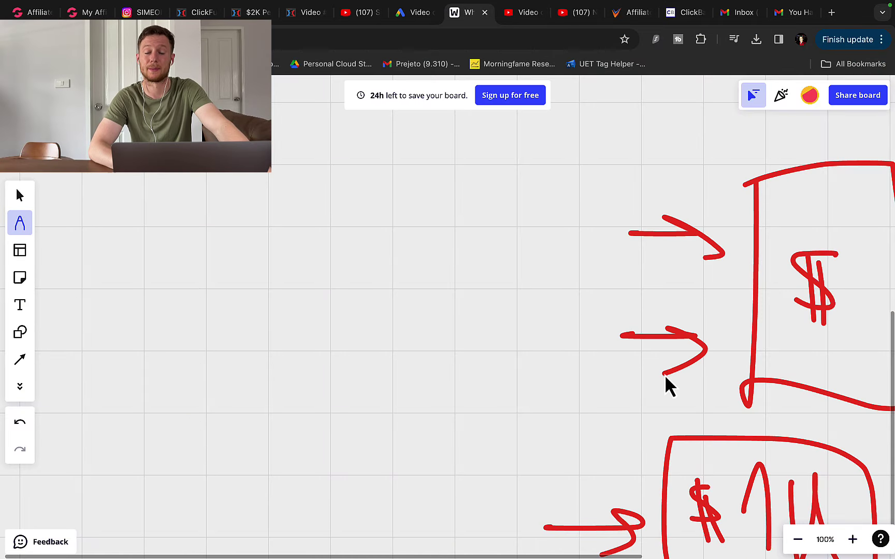
pyautogui.scroll(-3, 664, 375)
pyautogui.scroll(-2, 664, 385)
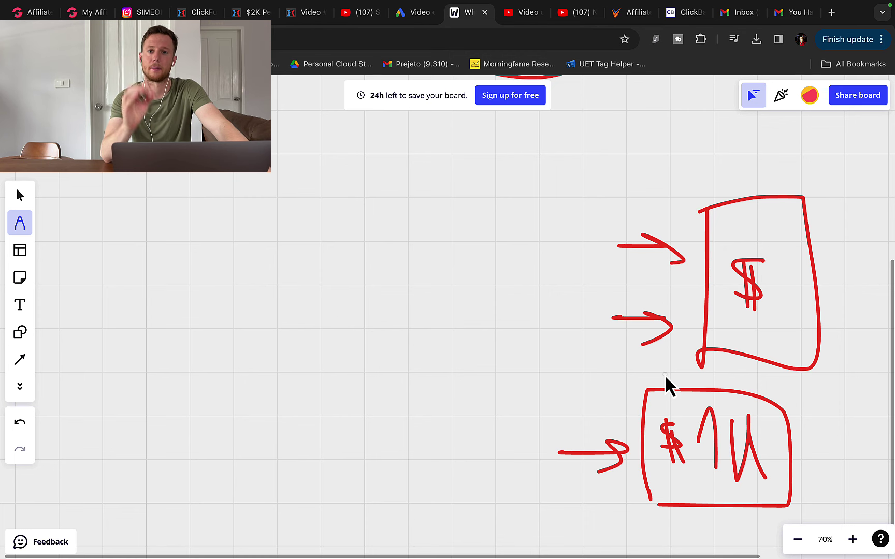
pyautogui.hscroll(-3, 664, 375)
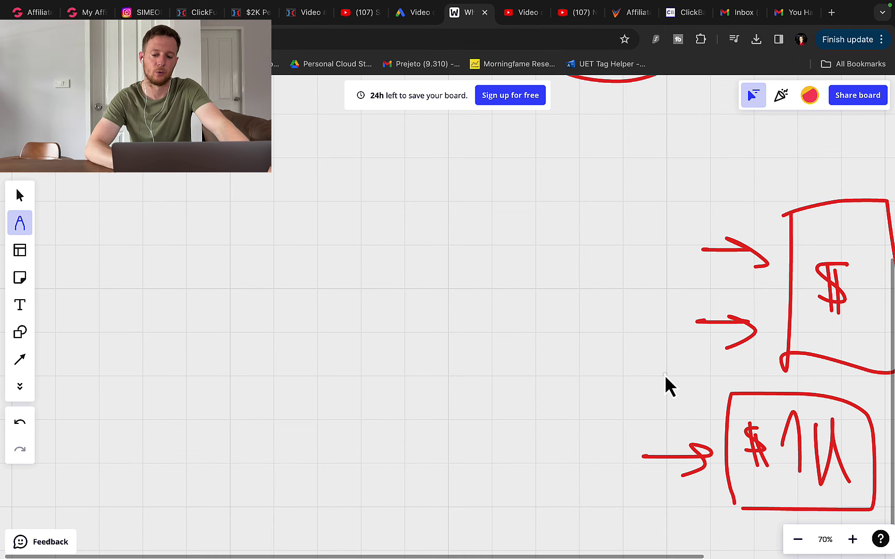
# Sketch the outline of a new LP page box on the whiteboard.
pyautogui.hscroll(-3, 664, 374)
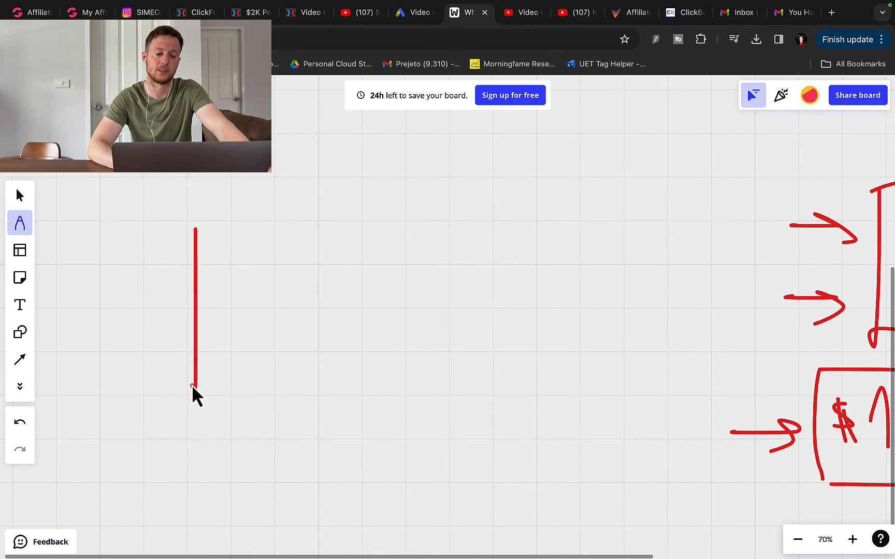
pyautogui.moveTo(320, 221); pyautogui.dragTo(195, 215)
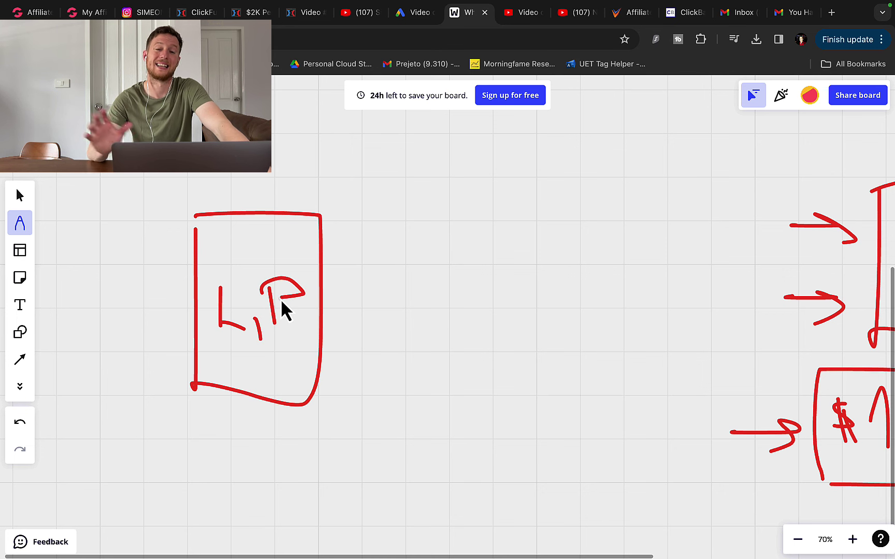
pyautogui.hscroll(-4, 280, 300)
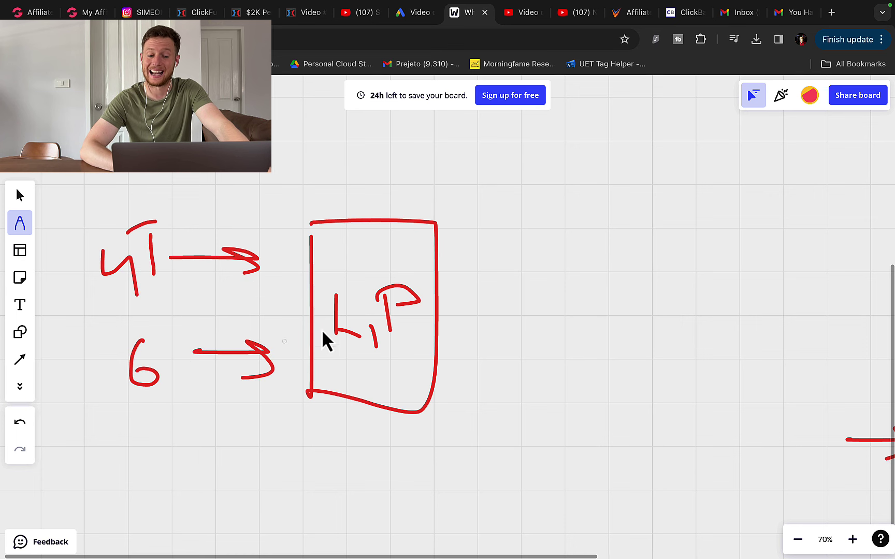
pyautogui.scroll(-4, 381, 298)
# Draw a down arrow to a LIST ellipse, then open the Video 1 training page.
pyautogui.moveTo(369, 250); pyautogui.dragTo(370, 317)
pyautogui.moveTo(355, 295); pyautogui.dragTo(386, 303)
pyautogui.moveTo(442, 371); pyautogui.dragTo(463, 408)
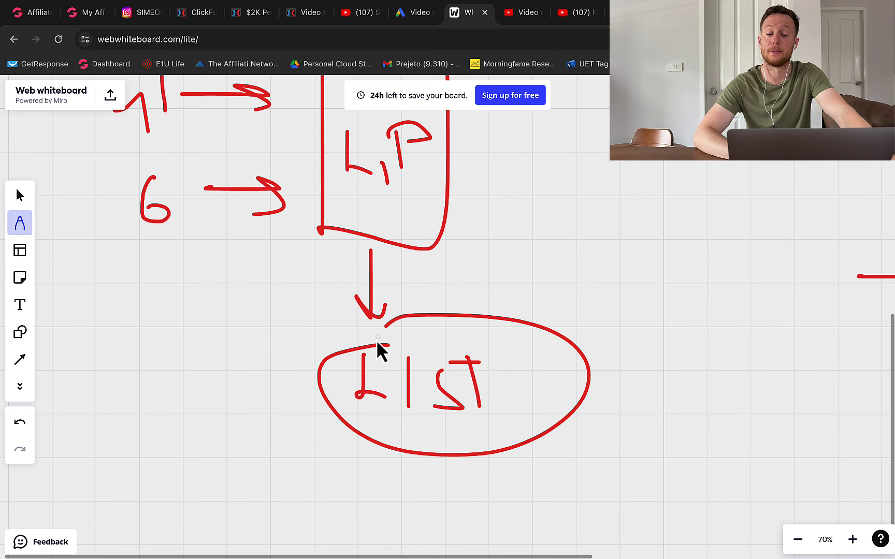
pyautogui.scroll(4, 376, 340)
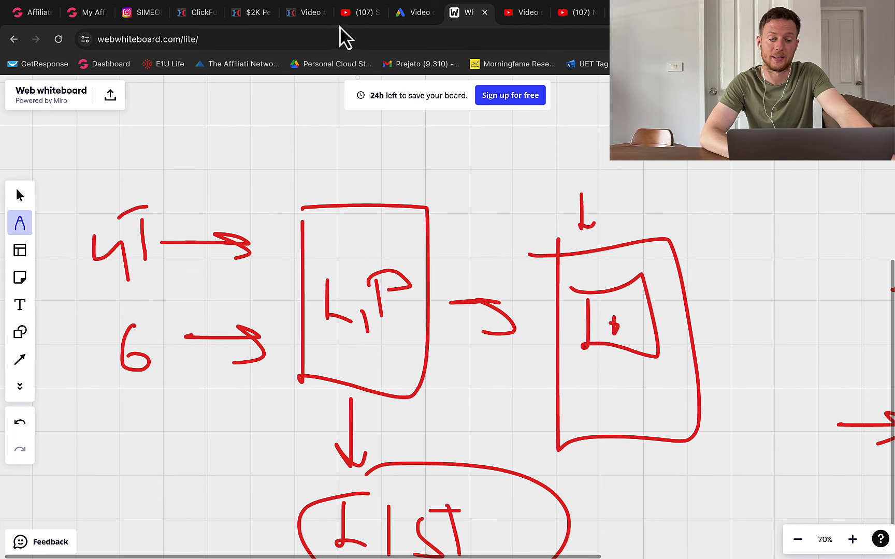
pyautogui.click(306, 18)
pyautogui.scroll(-4, 309, 233)
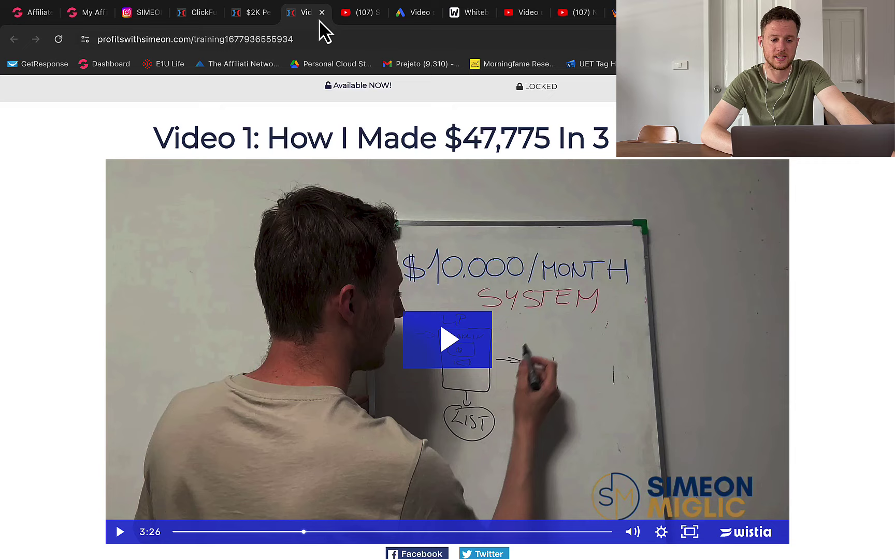
# Look over the Google Ads, $2K opt-in and Video 1 training pages, scrolling to the top.
pyautogui.click(409, 19)
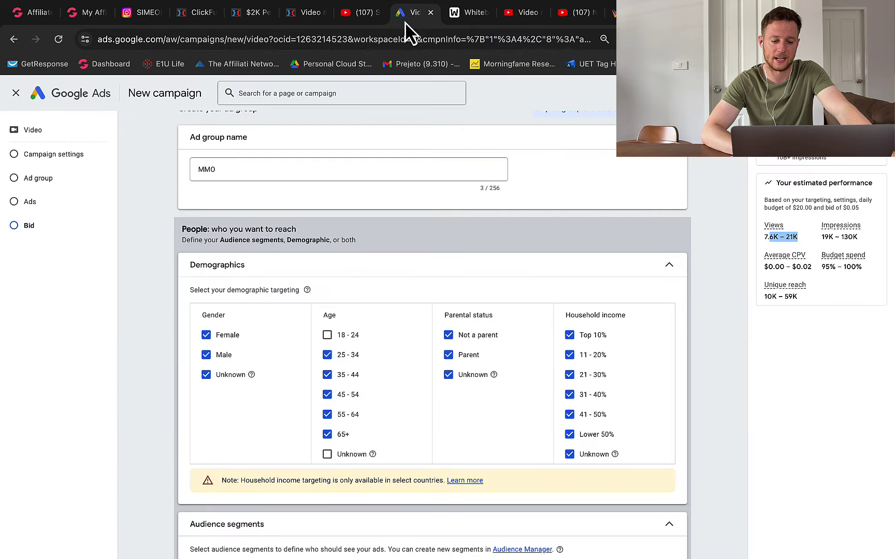
pyautogui.click(209, 21)
pyautogui.click(249, 19)
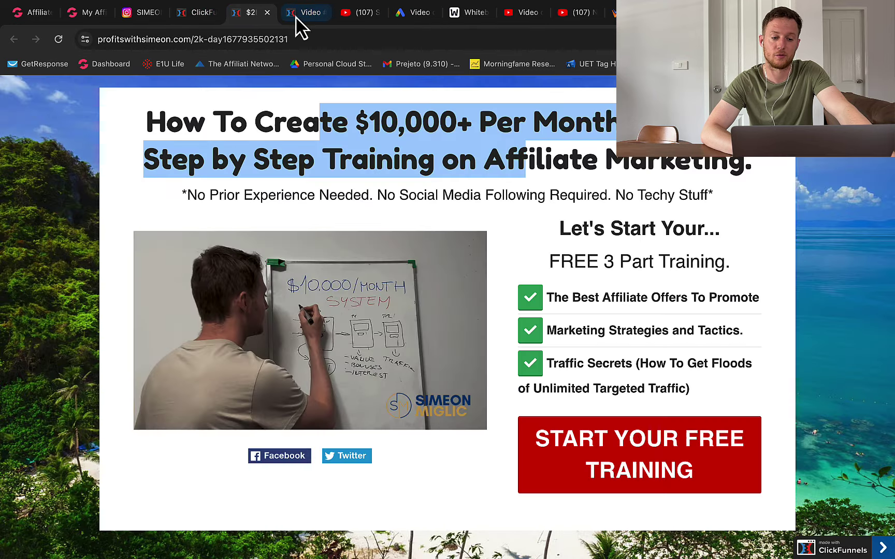
pyautogui.click(297, 16)
pyautogui.scroll(5, 298, 132)
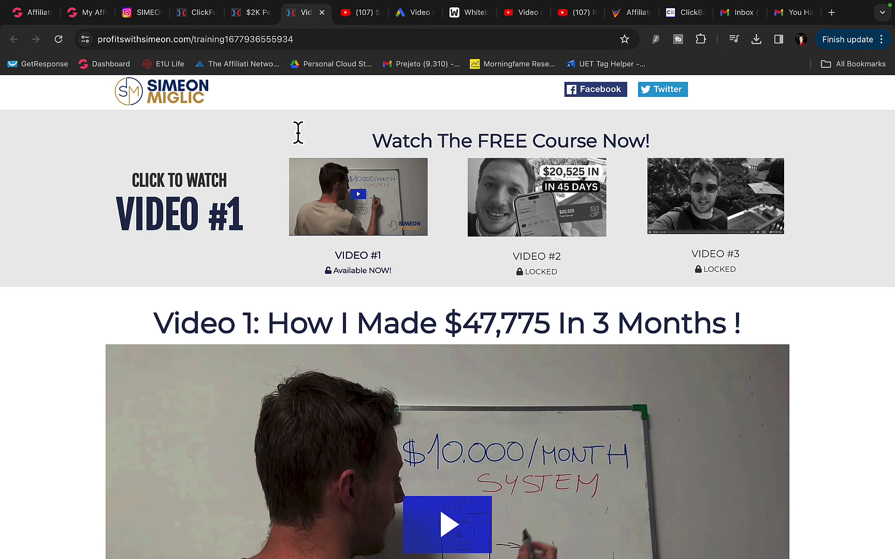
pyautogui.click(468, 12)
pyautogui.scroll(-4, 429, 343)
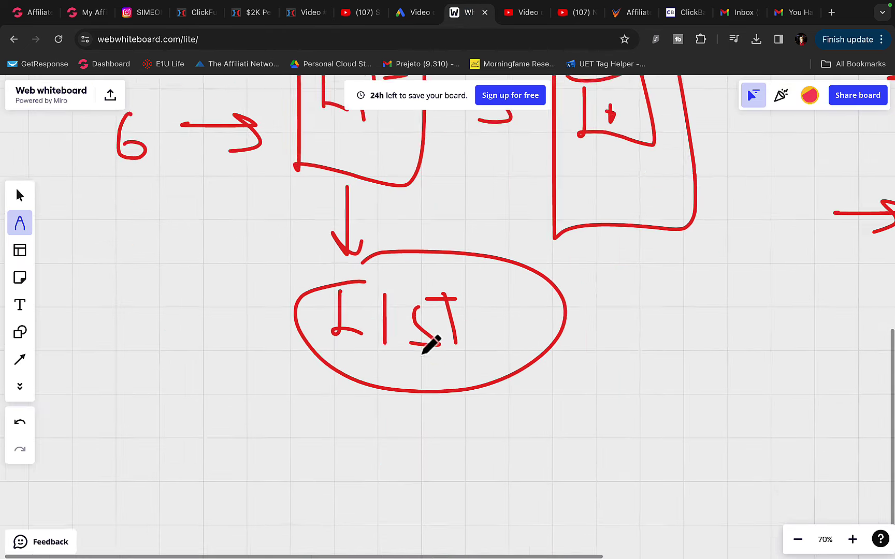
pyautogui.hscroll(2, 430, 343)
pyautogui.scroll(1, 423, 354)
pyautogui.hscroll(2, 424, 354)
pyautogui.moveTo(415, 357); pyautogui.dragTo(471, 362)
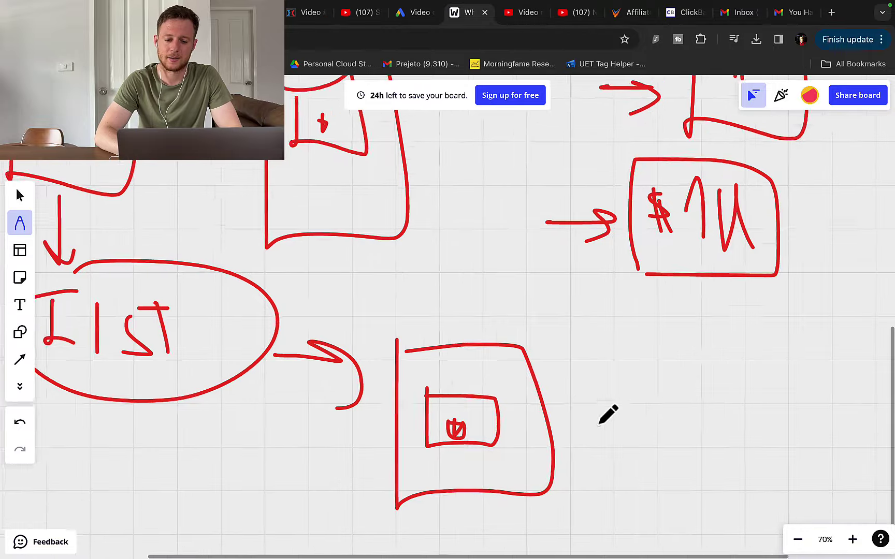
pyautogui.scroll(3, 606, 414)
pyautogui.scroll(-2, 606, 414)
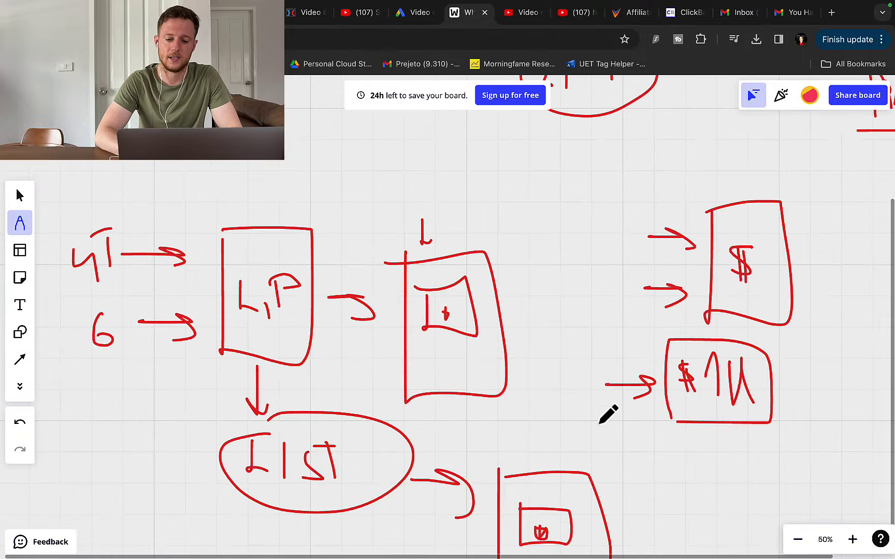
# Leave the unfinished video campaign without saving and bring up the NEW YT AD video.
pyautogui.click(296, 11)
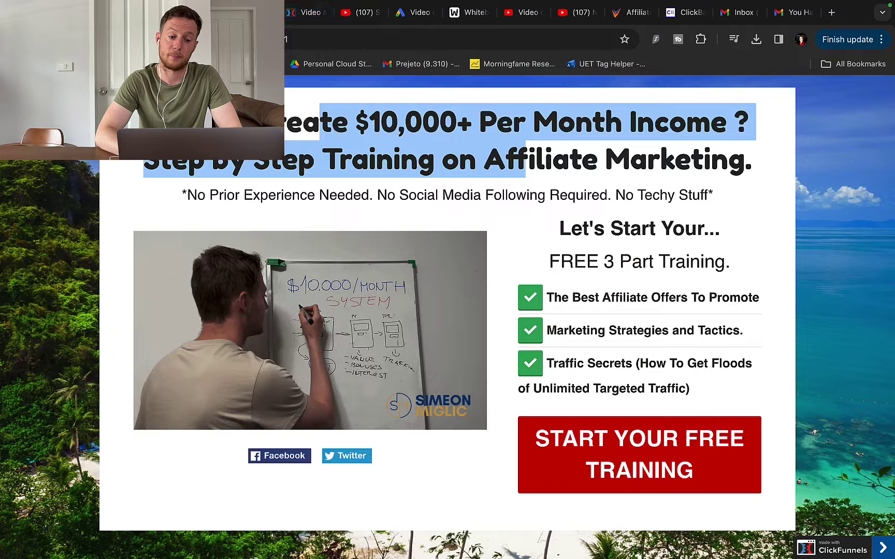
pyautogui.click(259, 12)
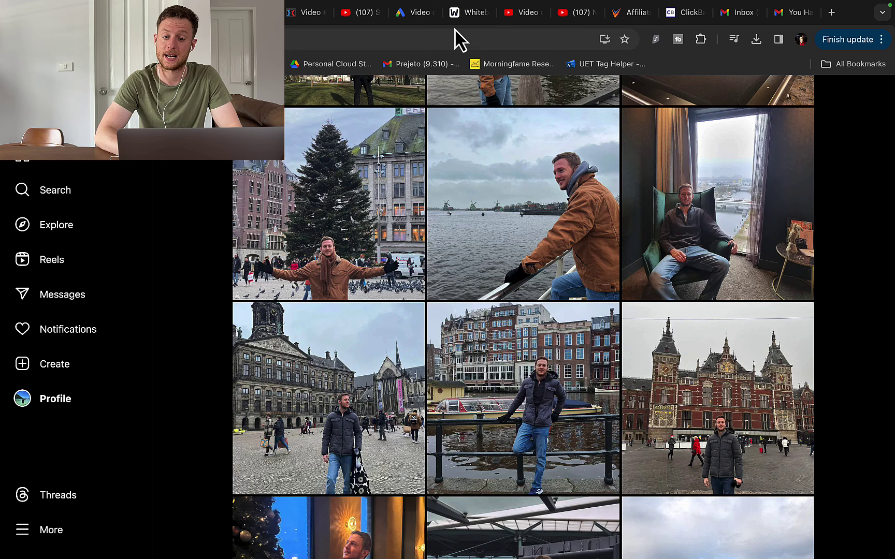
pyautogui.click(418, 11)
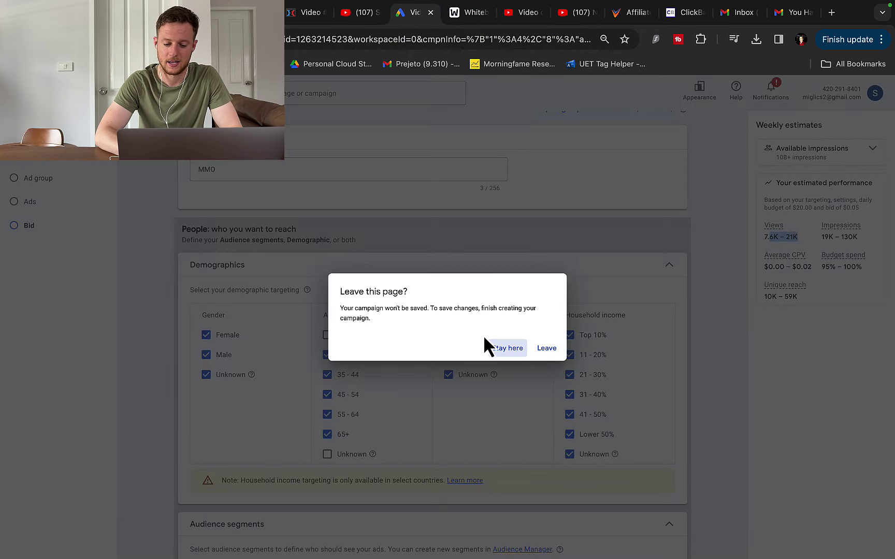
pyautogui.click(547, 350)
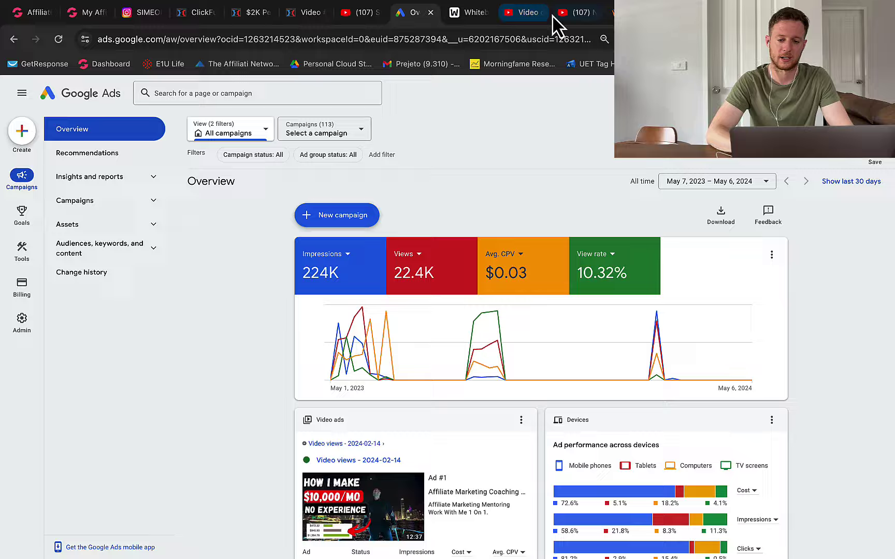
pyautogui.click(567, 13)
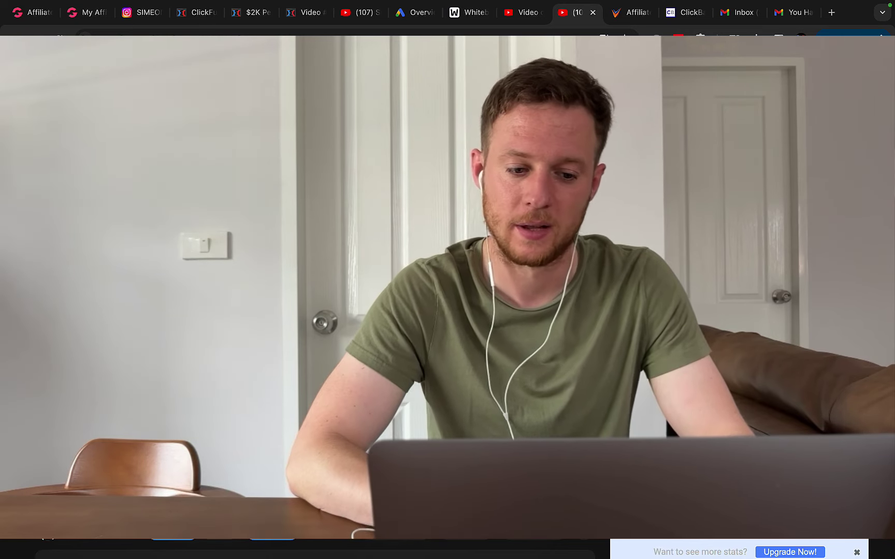
# Copy the NEW YT AD video's URL from the player menu and return to Google Ads.
pyautogui.rightClick(278, 283)
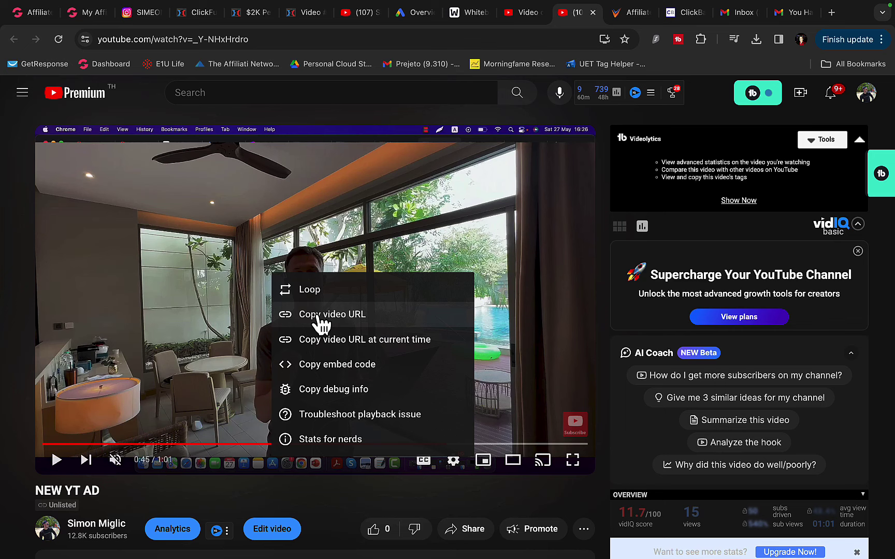
pyautogui.click(291, 314)
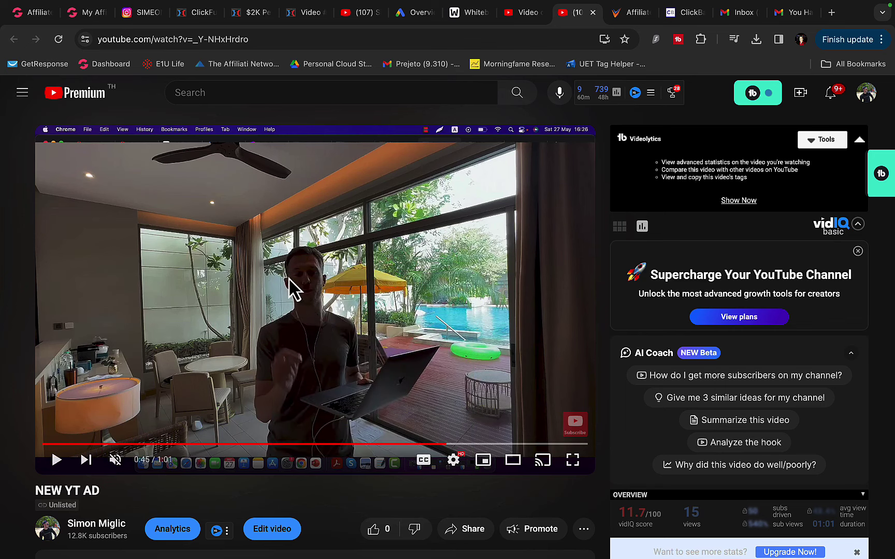
pyautogui.click(289, 278)
pyautogui.rightClick(305, 314)
pyautogui.click(320, 344)
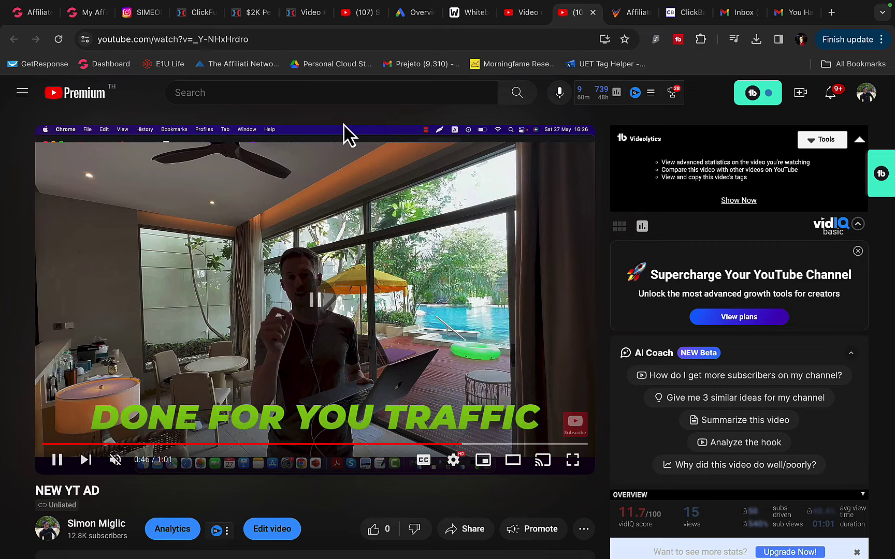
pyautogui.click(412, 12)
# Create a new Video campaign without goal-based guidance.
pyautogui.click(357, 217)
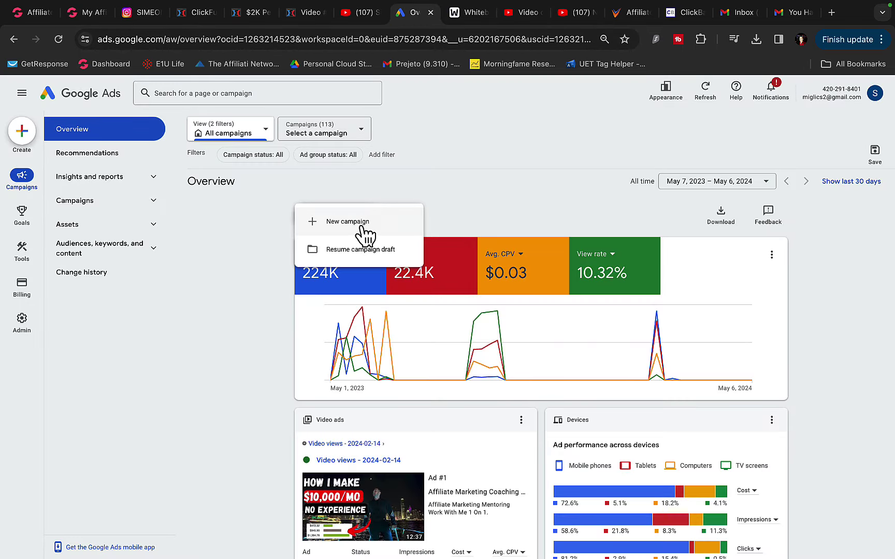
pyautogui.click(363, 228)
pyautogui.click(539, 380)
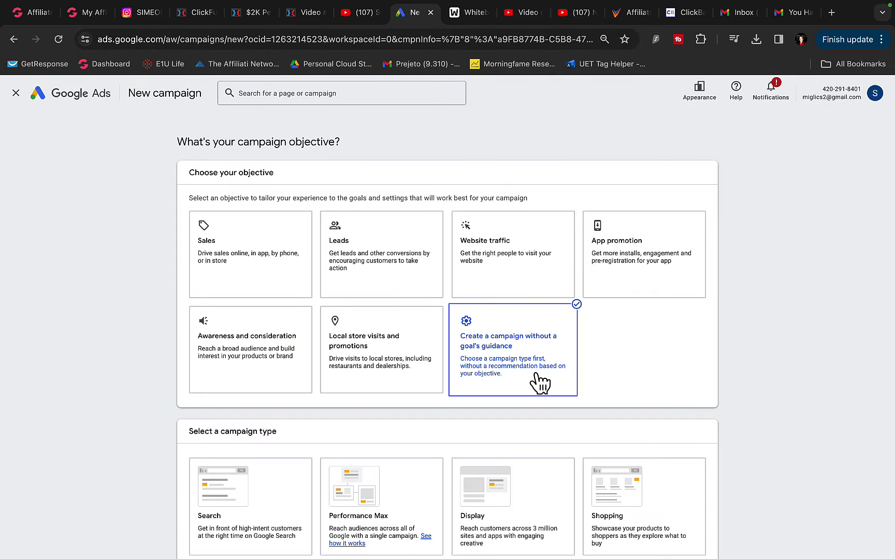
pyautogui.click(291, 381)
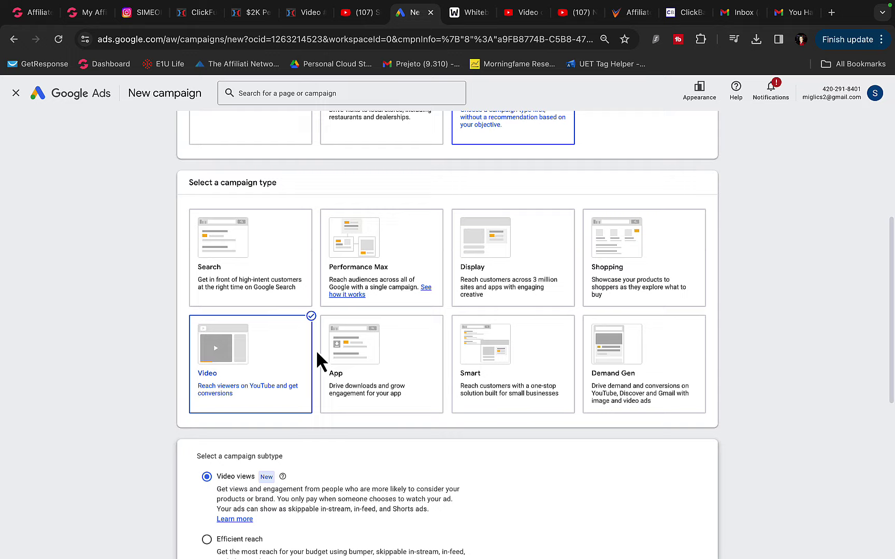
pyautogui.scroll(-5, 654, 503)
pyautogui.click(696, 539)
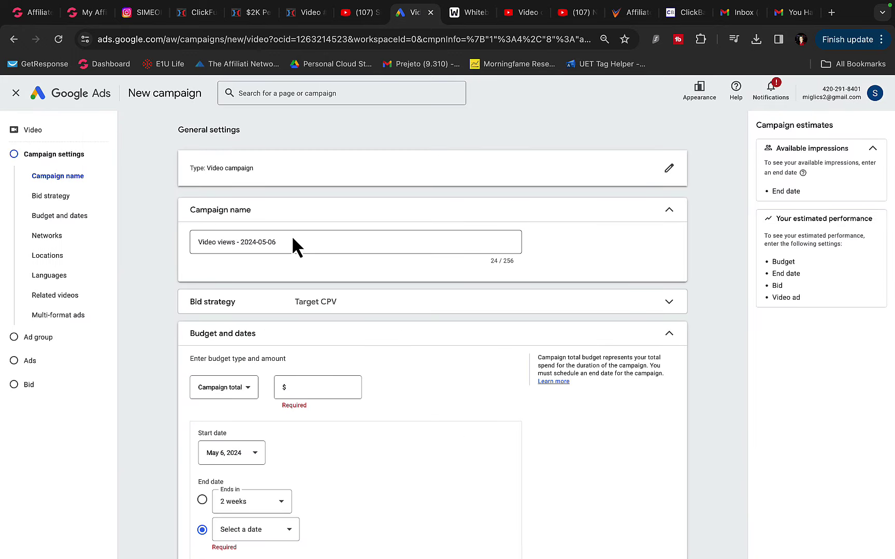
# Name the campaign MMO and give it a daily budget of 10.
pyautogui.doubleClick(270, 242)
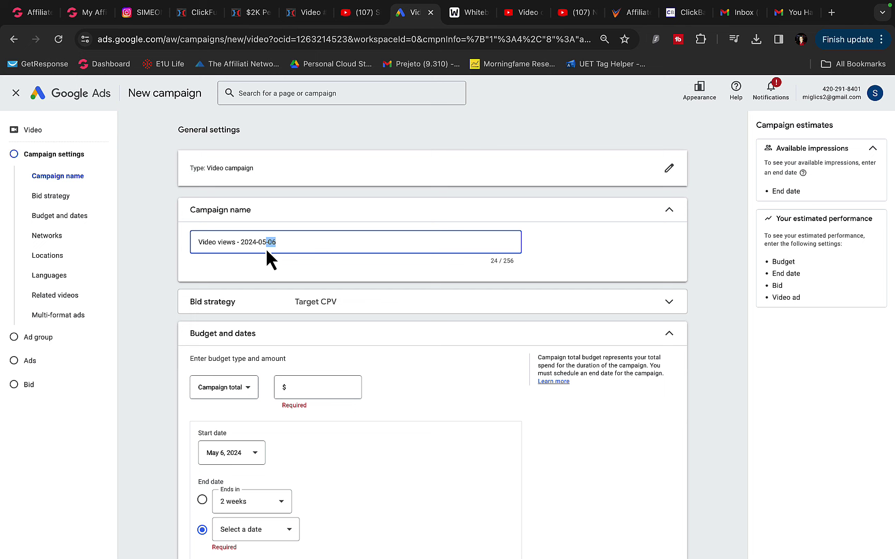
pyautogui.click(273, 242)
pyautogui.hotkey('ctrl', 'a')
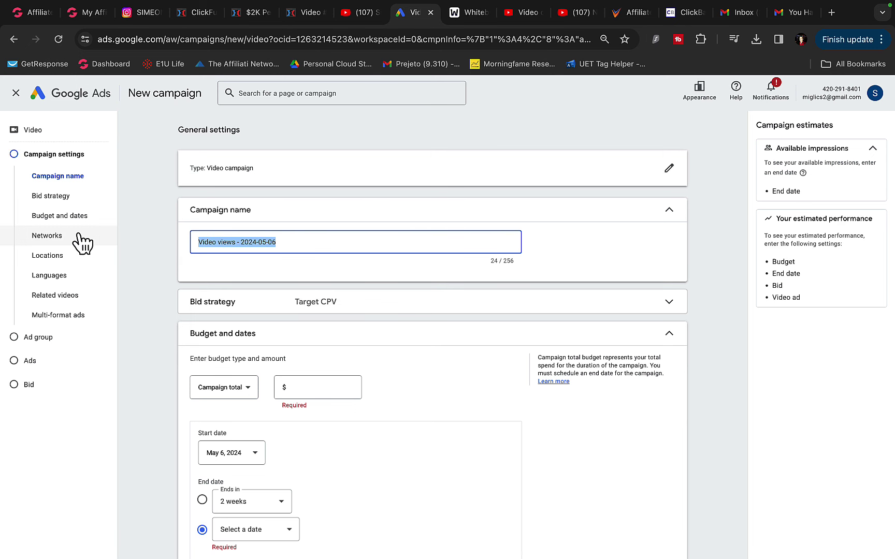
pyautogui.write('MMOW')
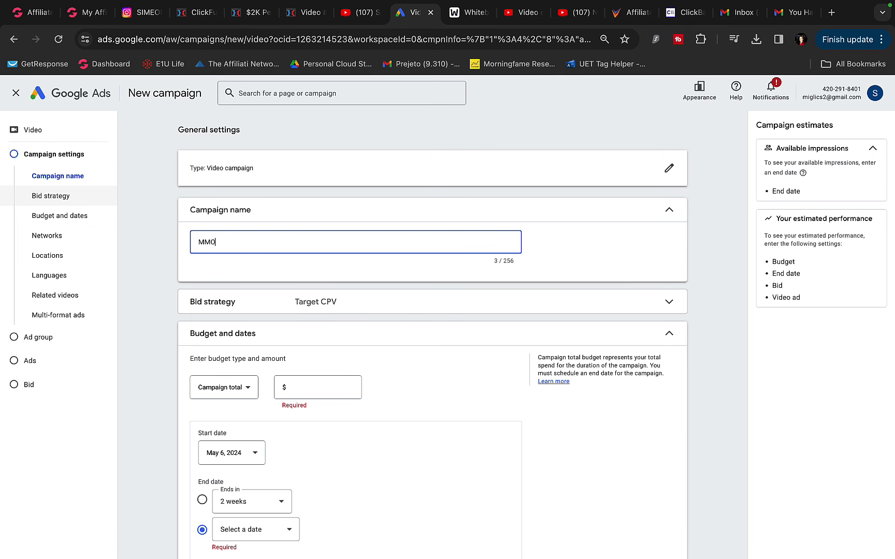
pyautogui.press('BackSpace')
pyautogui.press('BackSpace')
pyautogui.press('BackSpace')
pyautogui.write('MMO')
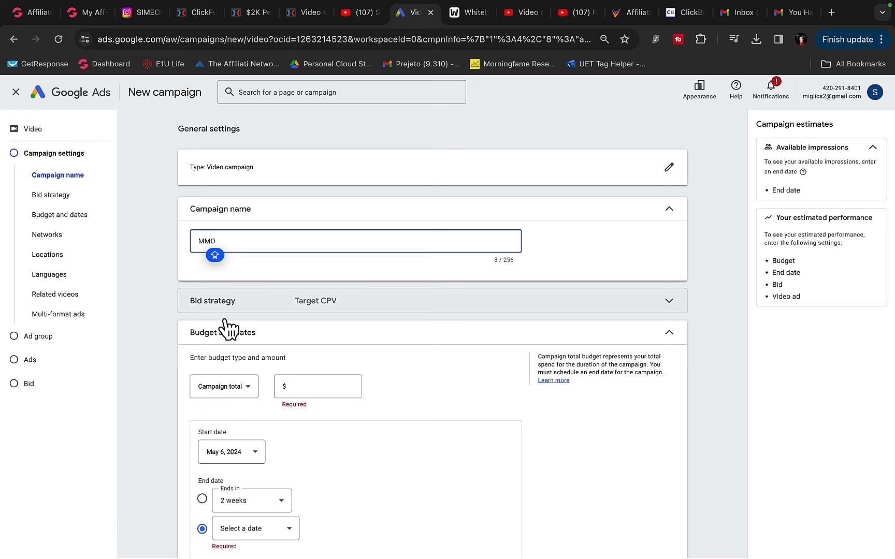
pyautogui.click(240, 389)
pyautogui.click(239, 395)
pyautogui.click(309, 386)
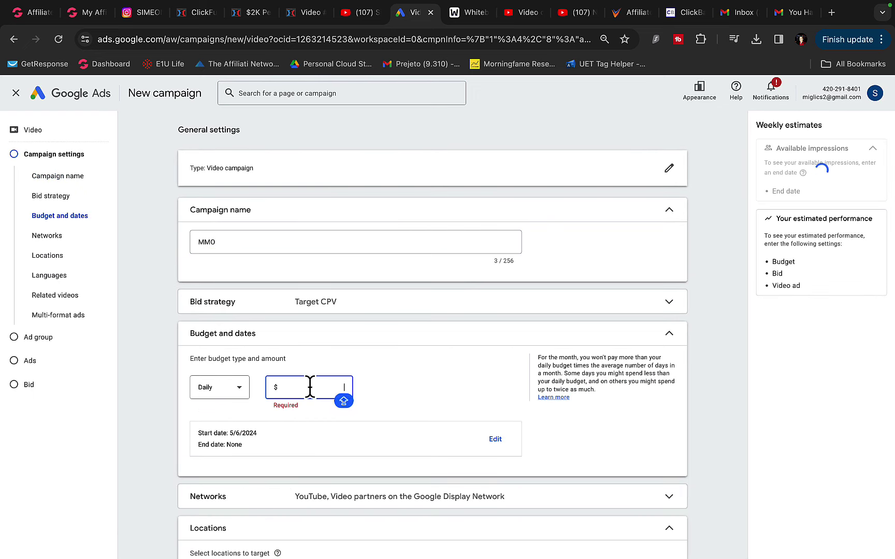
pyautogui.write('10')
# Turn off Display Network video partners so ads run on YouTube only.
pyautogui.scroll(-4, 319, 298)
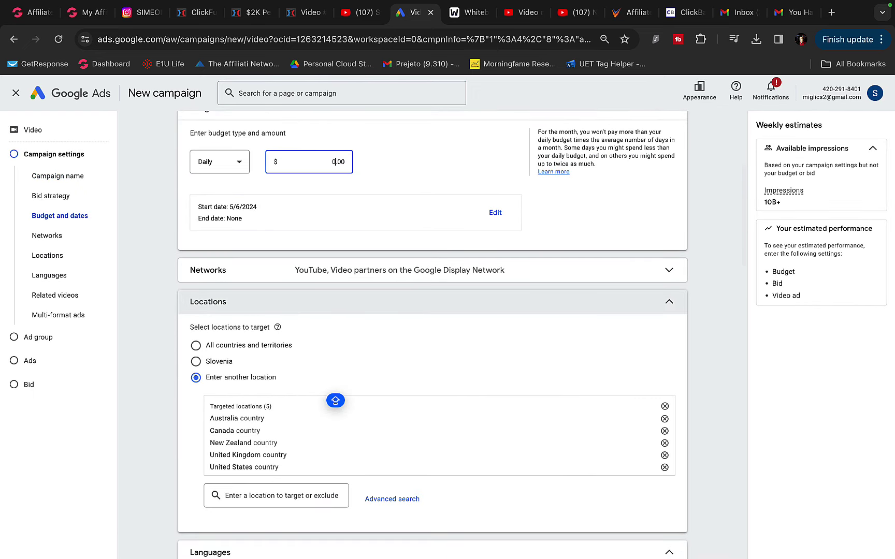
pyautogui.scroll(-2, 329, 140)
pyautogui.click(266, 202)
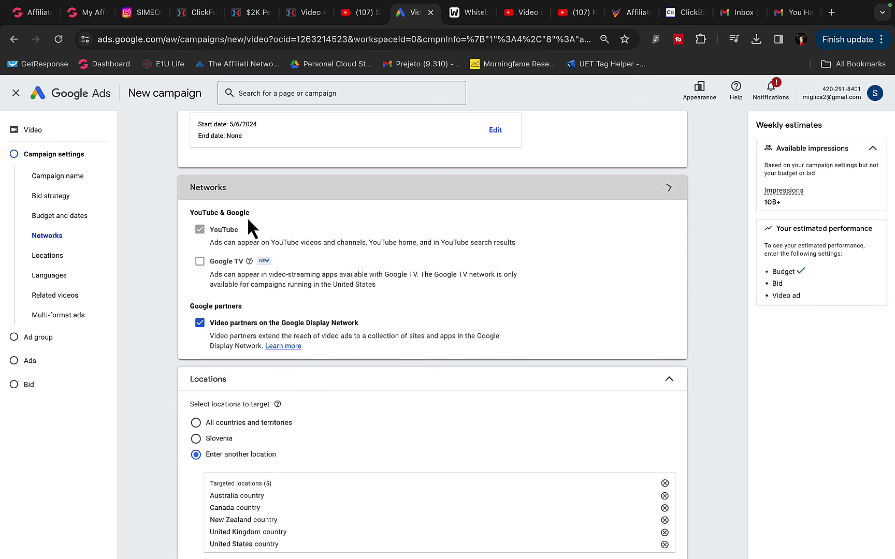
pyautogui.click(241, 321)
pyautogui.scroll(-7, 214, 233)
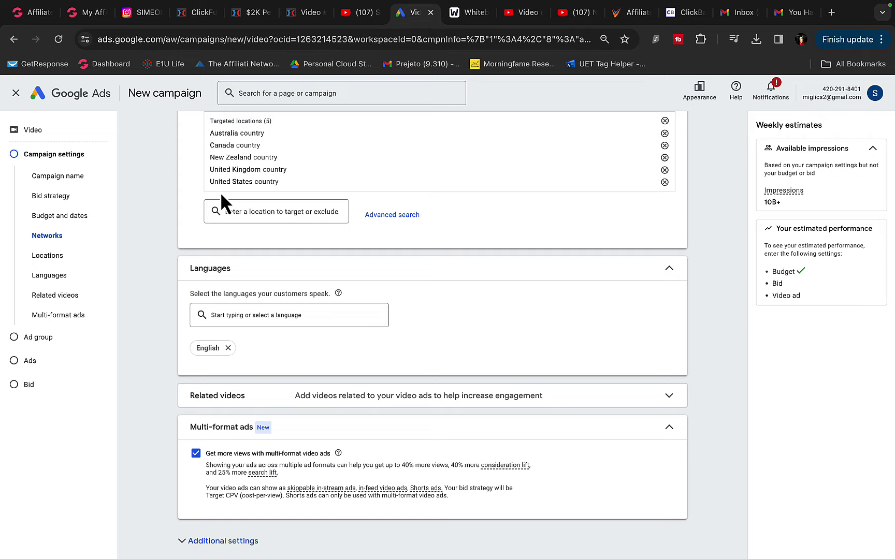
pyautogui.scroll(-2, 220, 191)
pyautogui.scroll(-5, 209, 215)
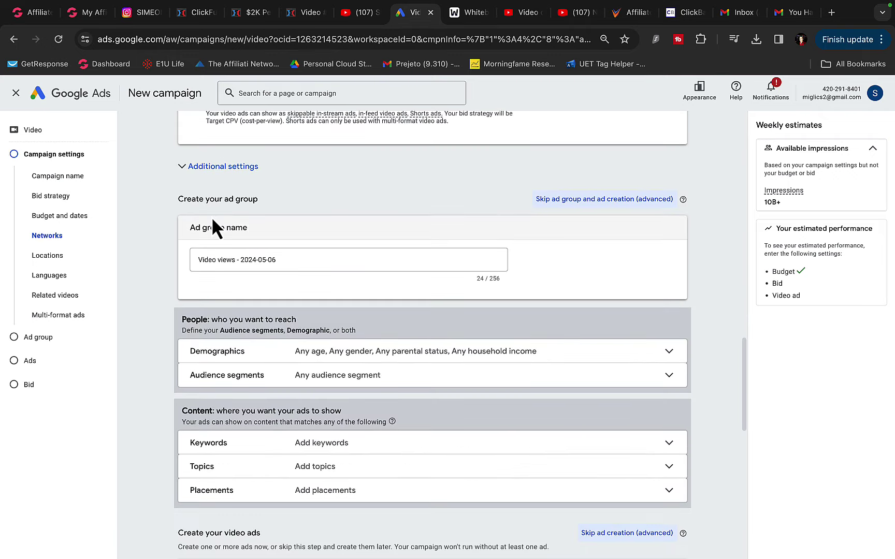
pyautogui.scroll(-1, 211, 217)
pyautogui.tripleClick(226, 186)
pyautogui.write('mm')
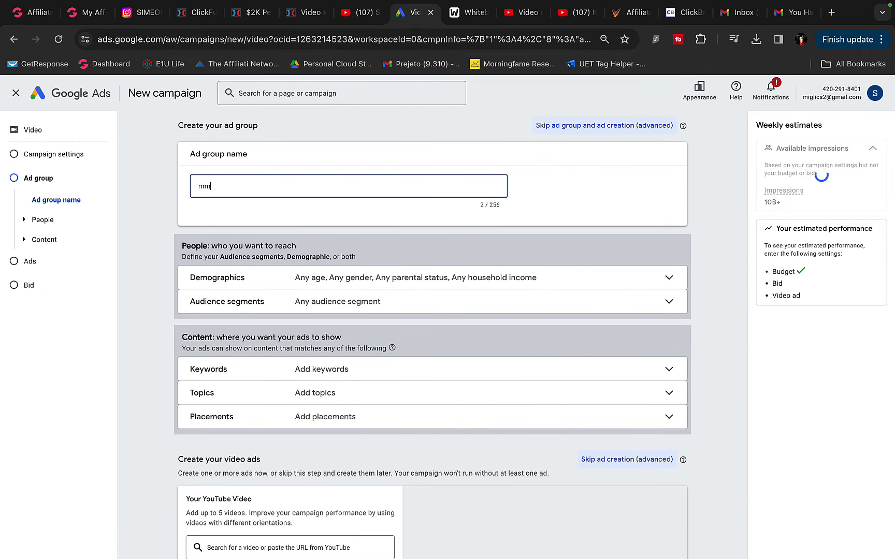
pyautogui.click(233, 277)
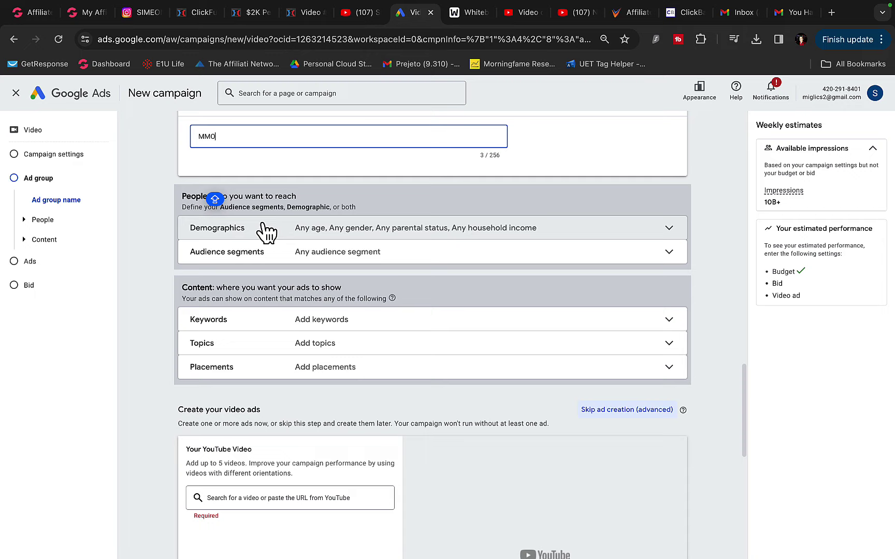
pyautogui.click(339, 303)
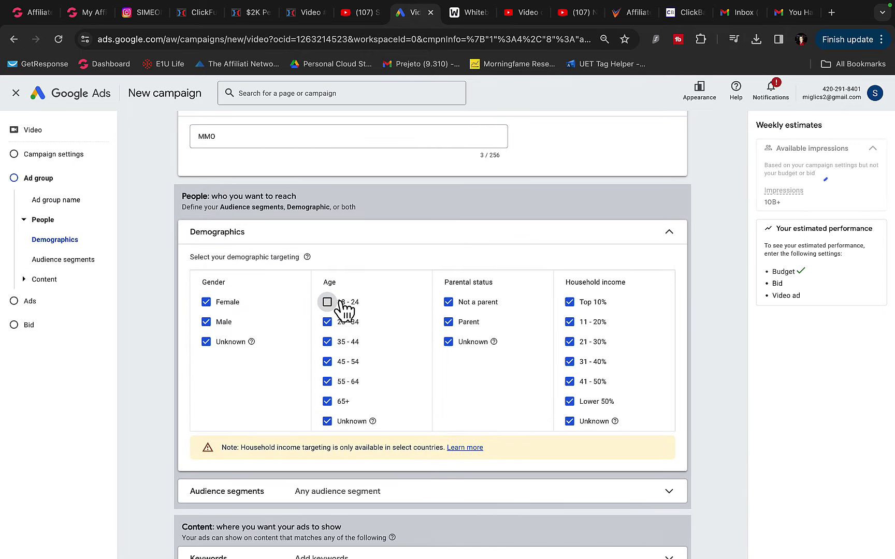
pyautogui.click(342, 426)
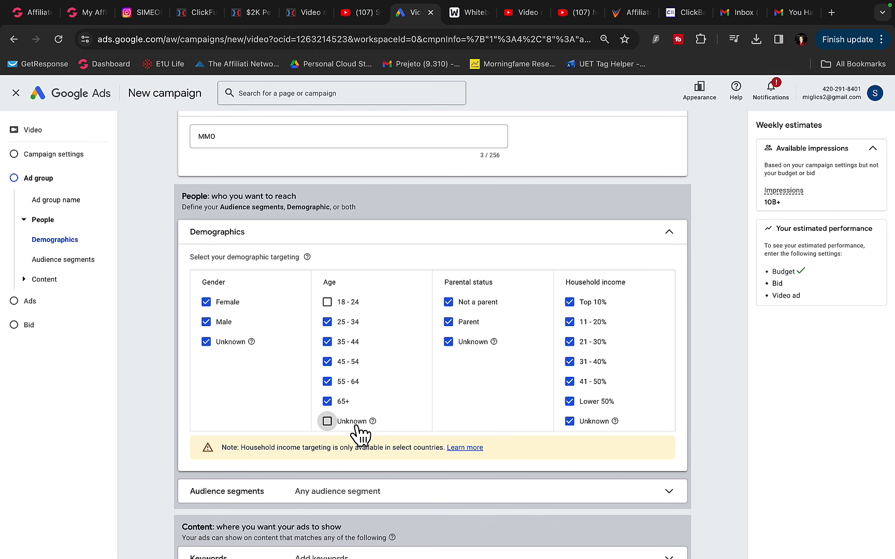
pyautogui.scroll(-5, 336, 341)
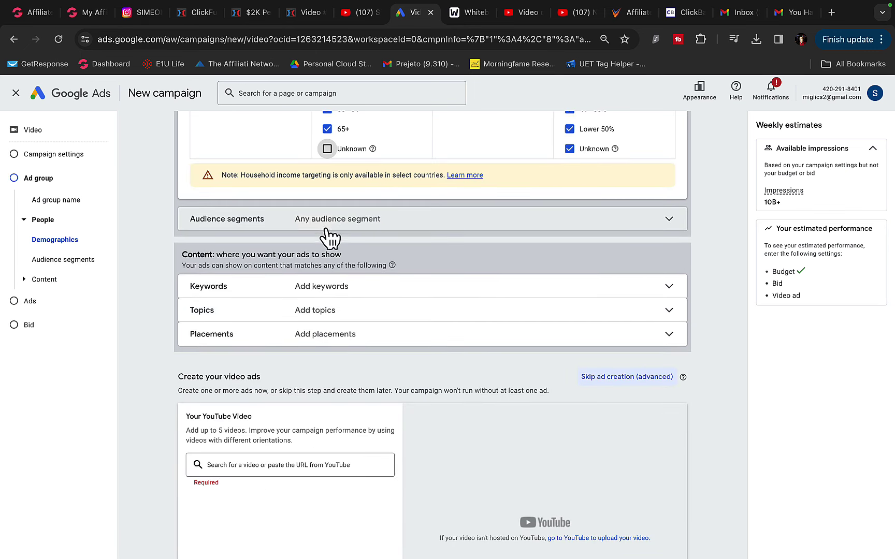
pyautogui.scroll(2, 329, 228)
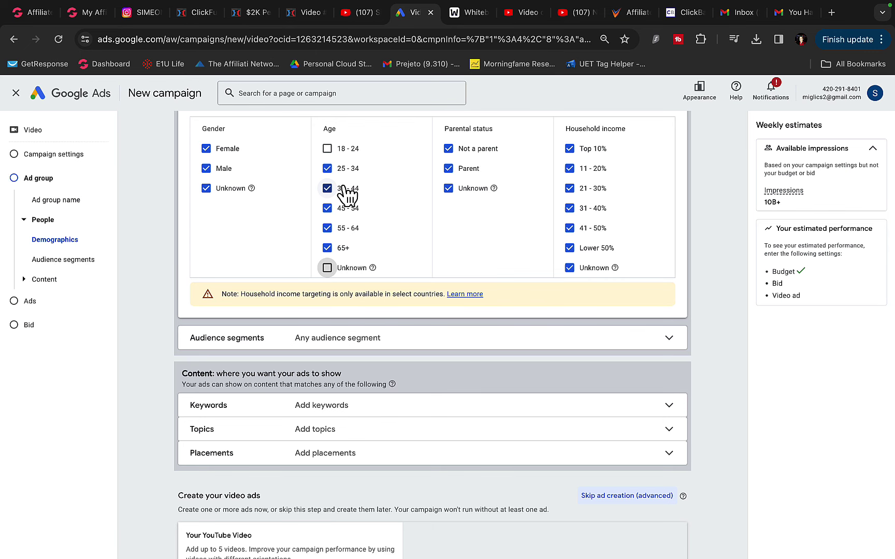
pyautogui.scroll(-3, 344, 192)
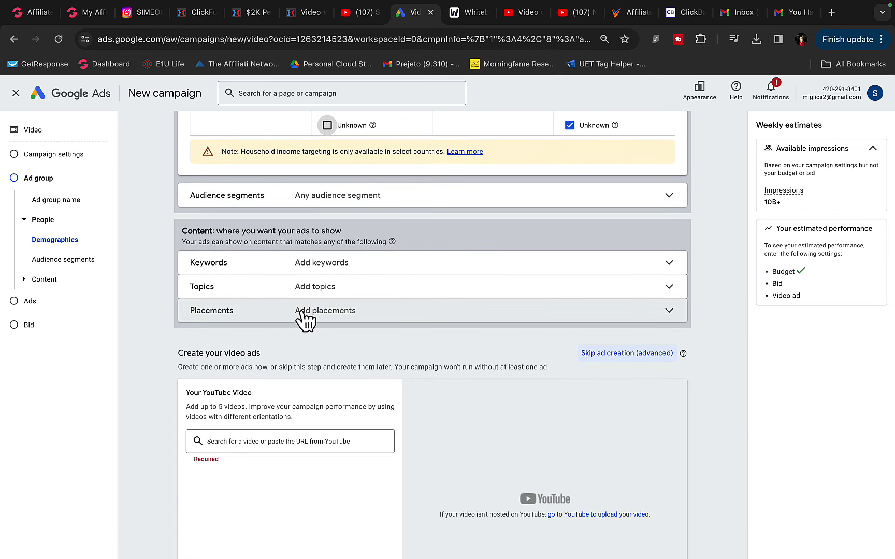
# Expand Placements and Audience segments, then browse to custom audience segments.
pyautogui.click(303, 318)
pyautogui.click(300, 203)
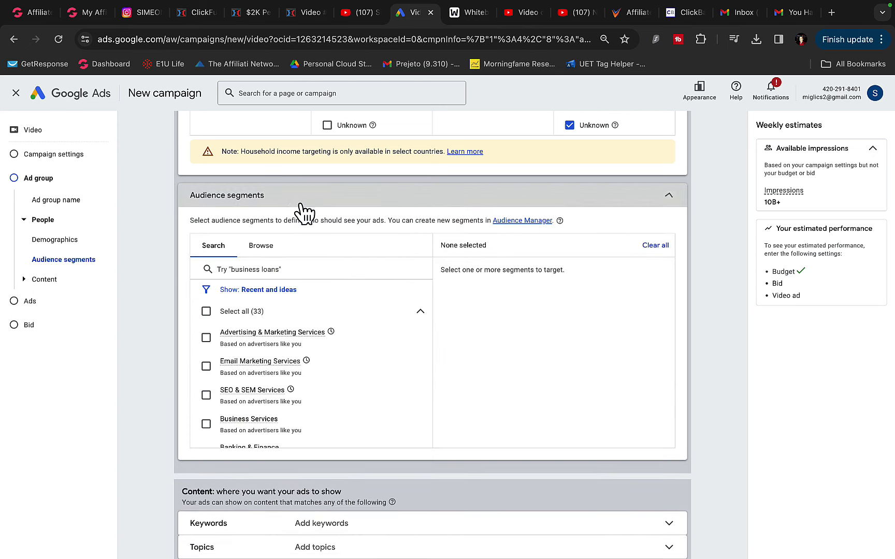
pyautogui.click(261, 245)
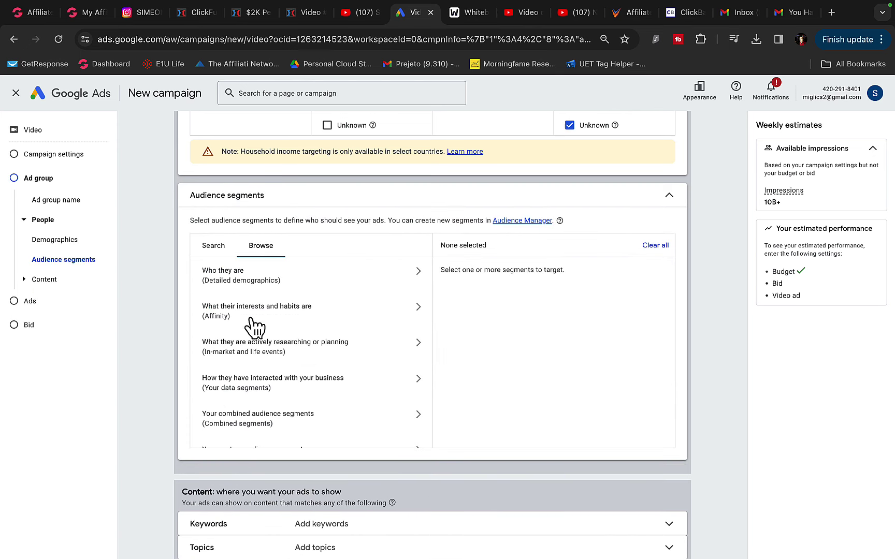
pyautogui.scroll(-1, 243, 384)
pyautogui.click(236, 440)
pyautogui.click(235, 439)
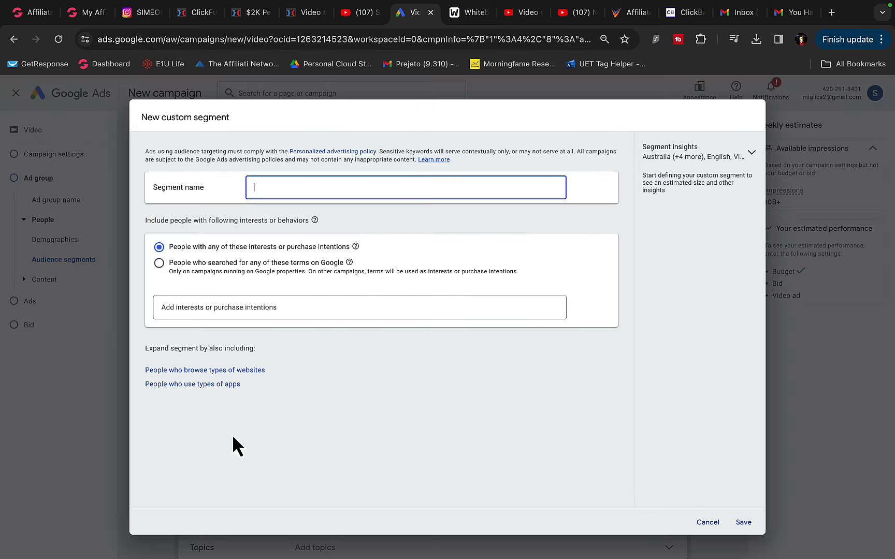
# Draft a custom segment with 'work from home' as an interest, then cancel it unsaved.
pyautogui.click(228, 267)
pyautogui.click(207, 310)
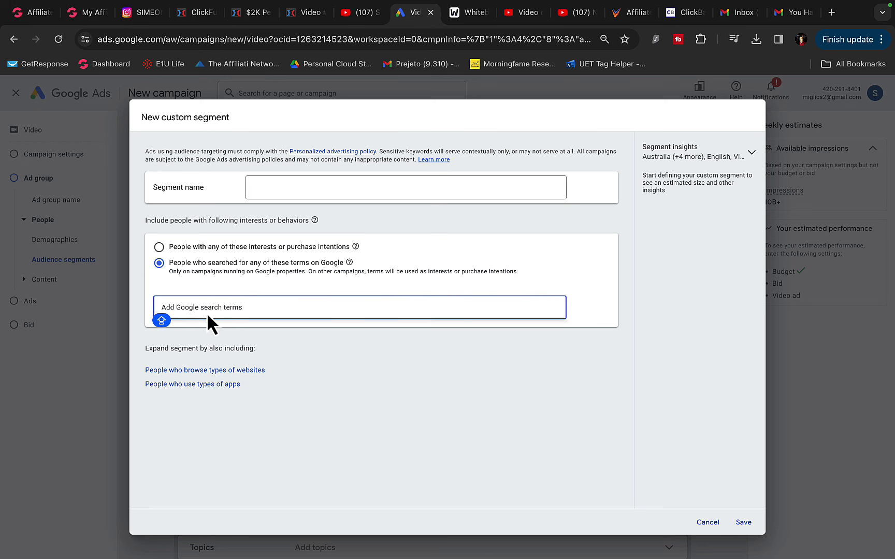
pyautogui.click(268, 252)
pyautogui.moveTo(211, 249); pyautogui.dragTo(321, 252)
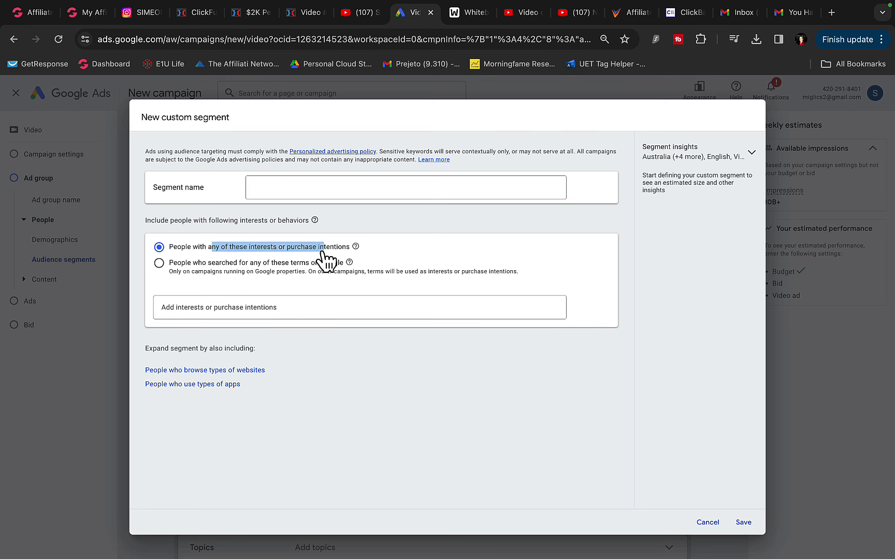
pyautogui.click(274, 306)
pyautogui.write('MAKE')
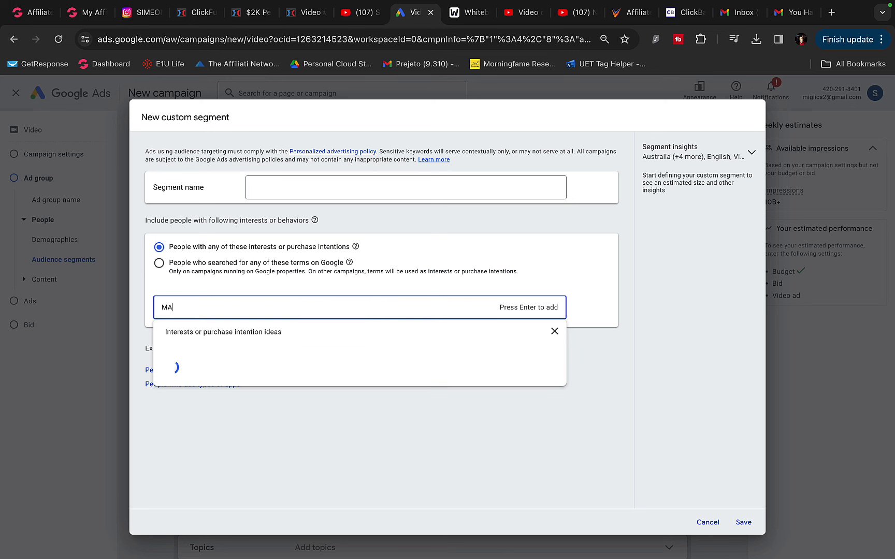
pyautogui.press('BackSpace')
pyautogui.press('BackSpace')
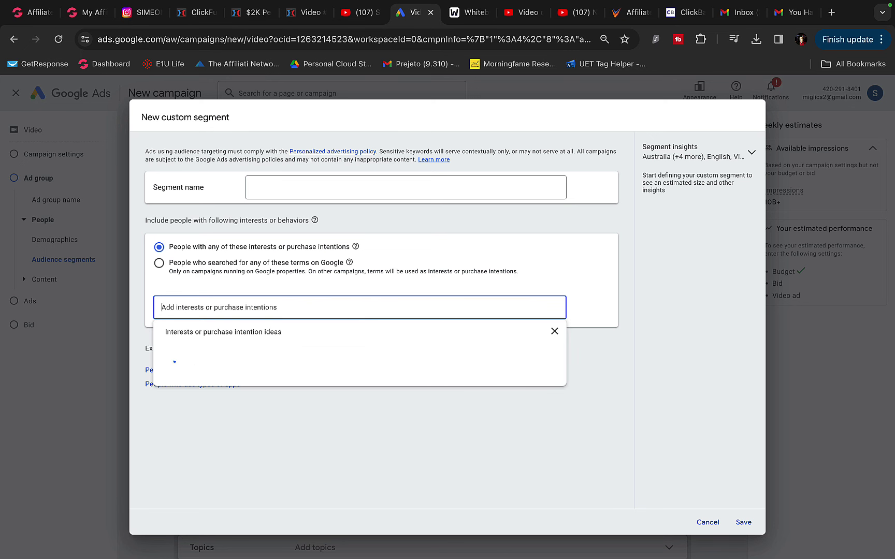
pyautogui.write('work fr')
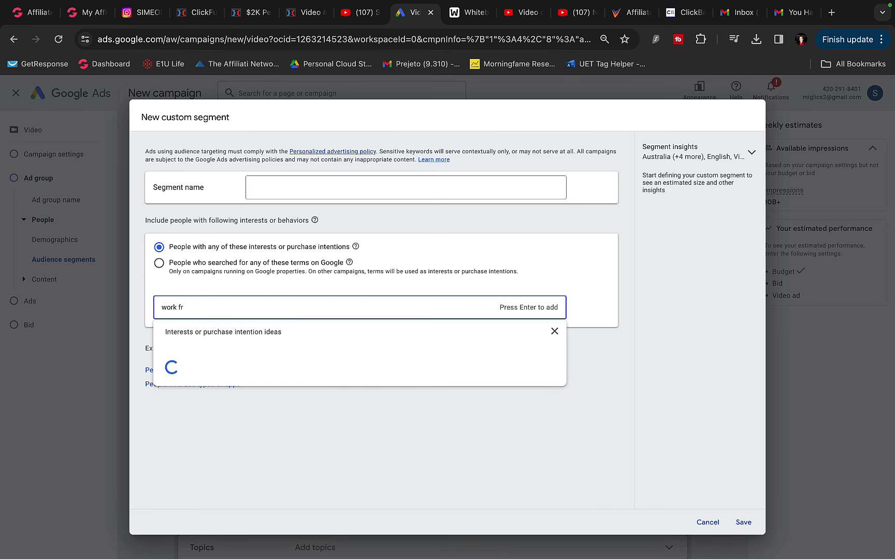
pyautogui.write('om home')
pyautogui.press('Return')
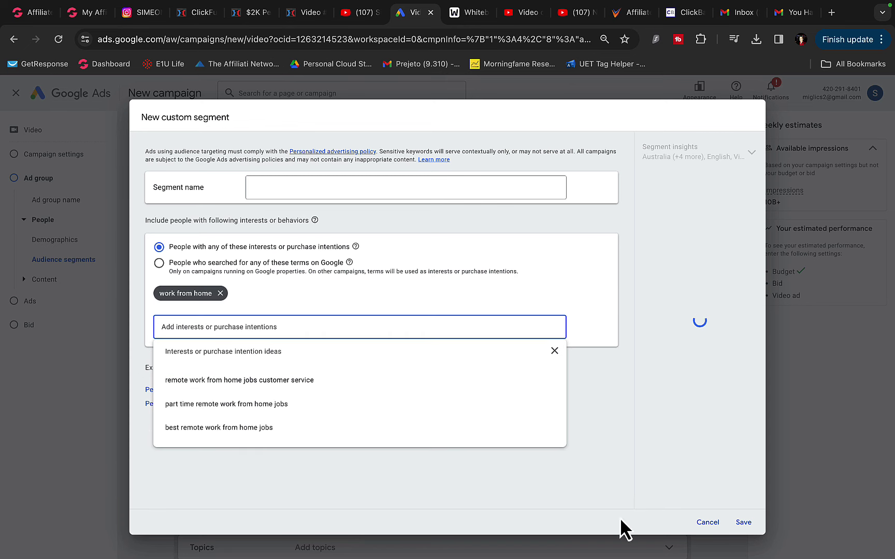
pyautogui.click(707, 524)
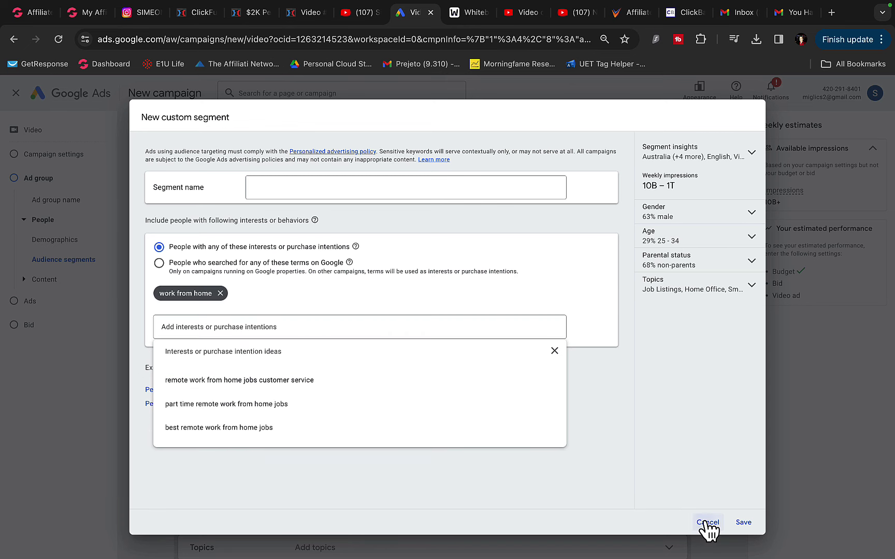
# Search for and select the NEW YT AD video for the ad.
pyautogui.scroll(-3, 305, 384)
pyautogui.scroll(-8, 473, 362)
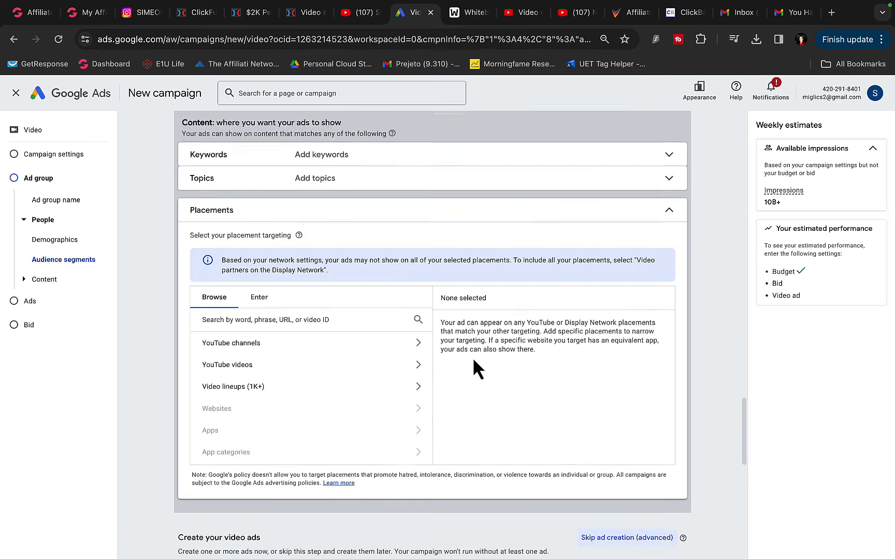
pyautogui.scroll(-8, 288, 284)
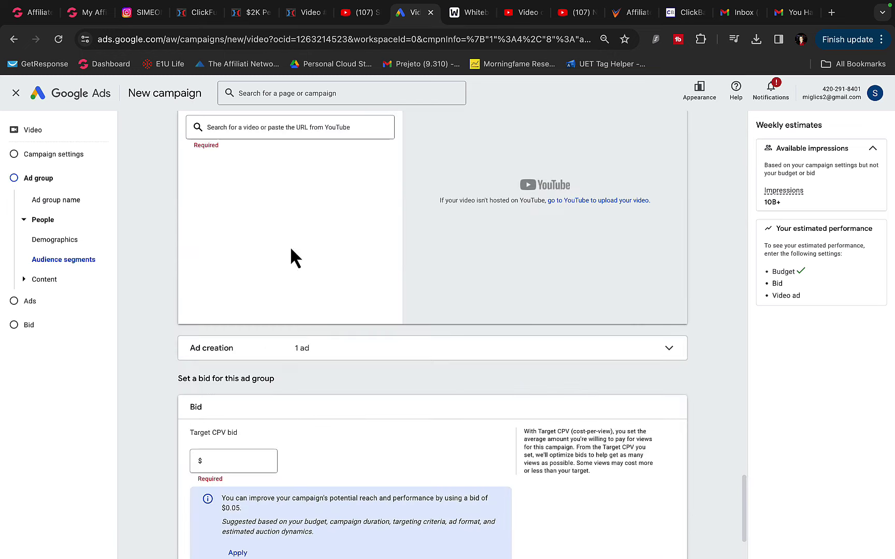
pyautogui.click(290, 134)
pyautogui.click(269, 155)
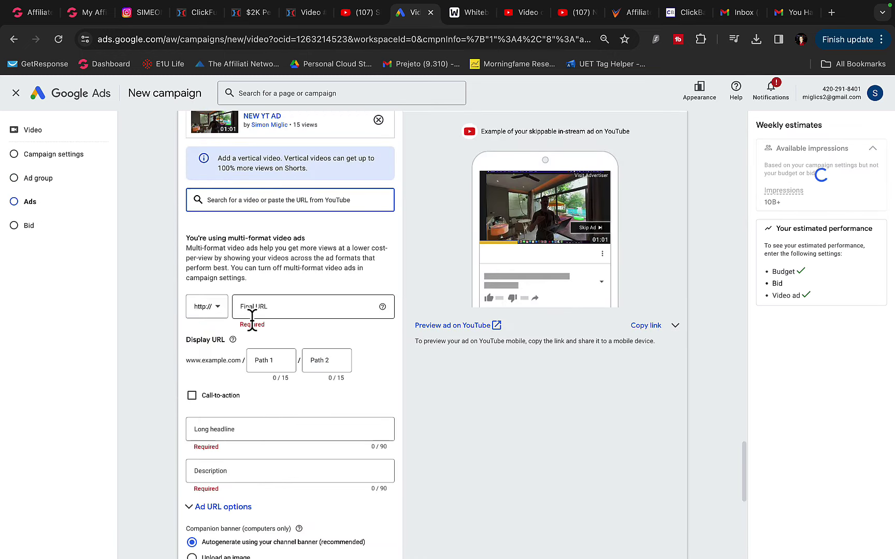
# Set the copied landing page URL as the Final URL and preview the ad on YouTube.
pyautogui.click(251, 13)
pyautogui.click(250, 39)
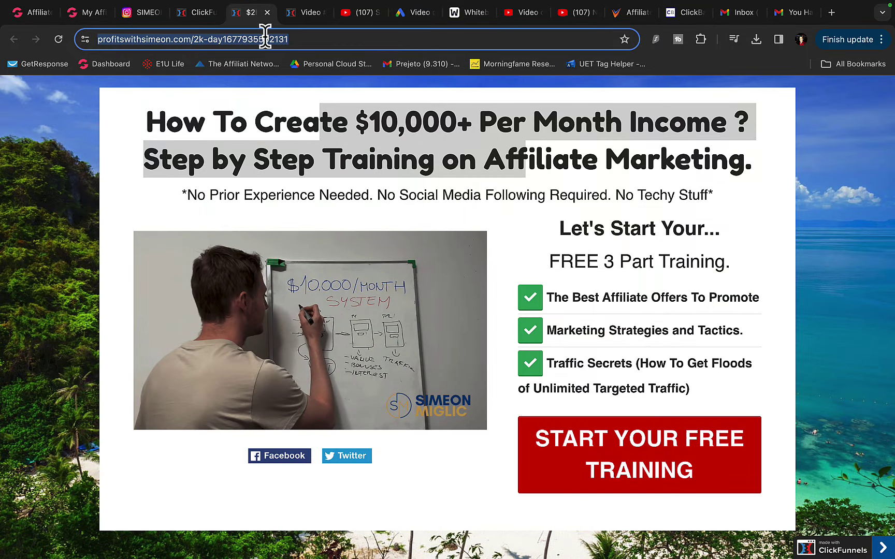
pyautogui.click(406, 13)
pyautogui.click(279, 302)
pyautogui.hotkey('ctrl', 'v')
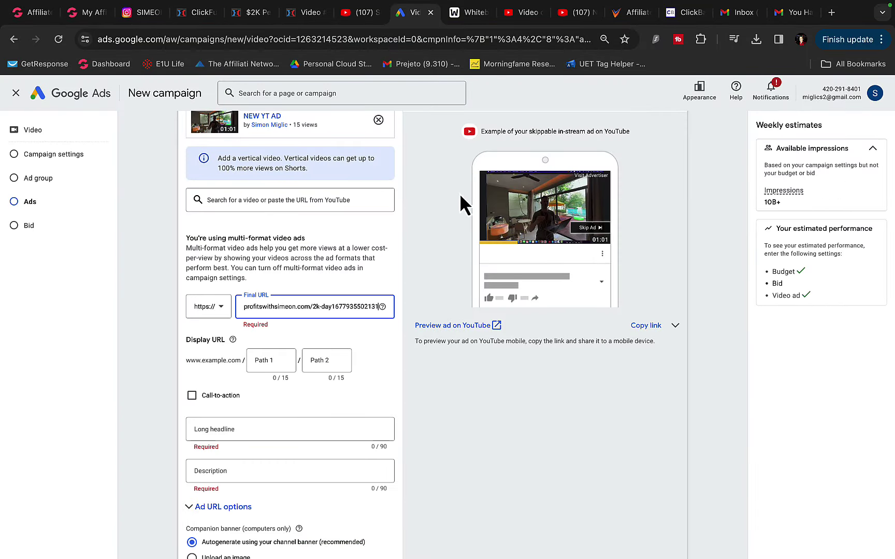
pyautogui.scroll(1, 536, 298)
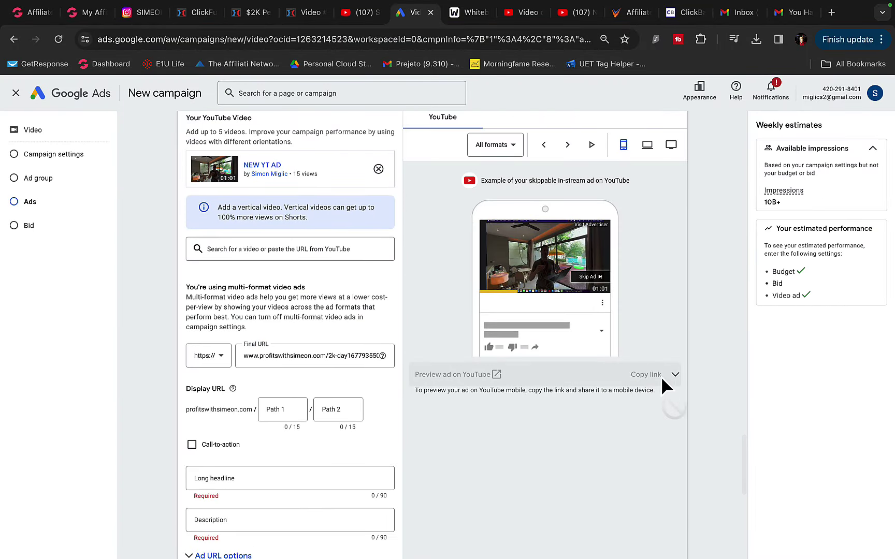
pyautogui.click(471, 374)
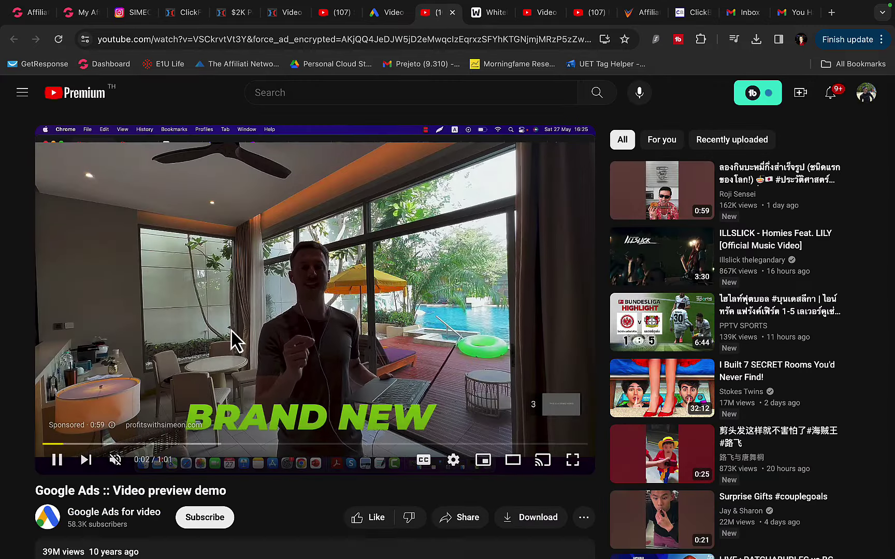
# Look through the opt-in landing page and training page tabs, returning to the YouTube preview.
pyautogui.click(233, 19)
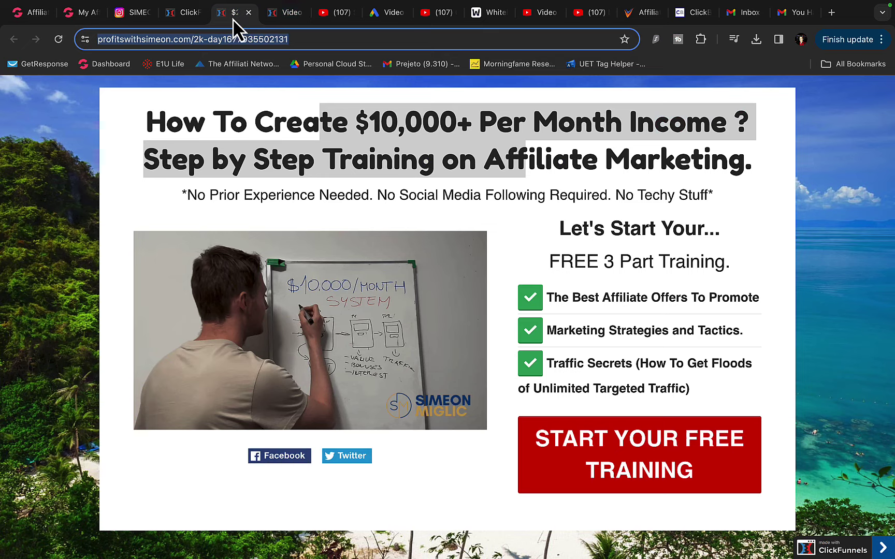
pyautogui.click(288, 19)
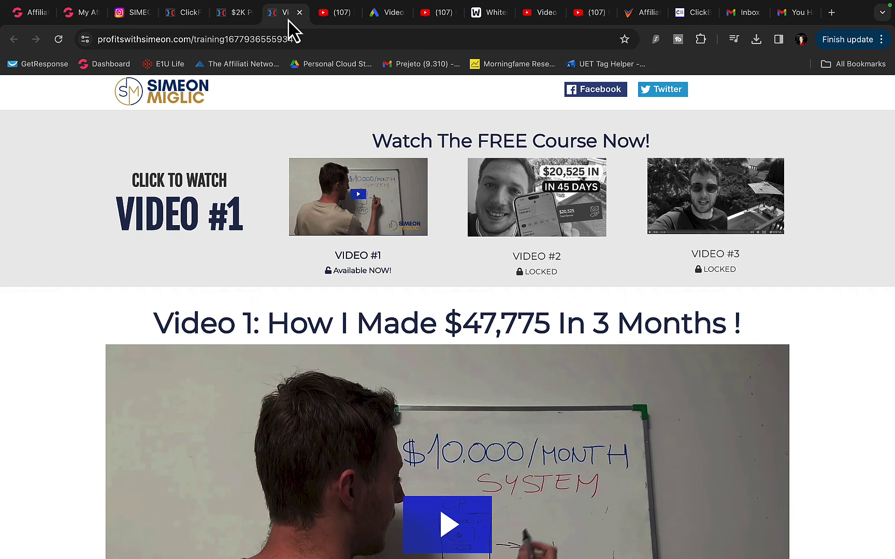
pyautogui.click(423, 16)
# Close the YouTube ad preview and review the Google Ads campaign form.
pyautogui.click(452, 12)
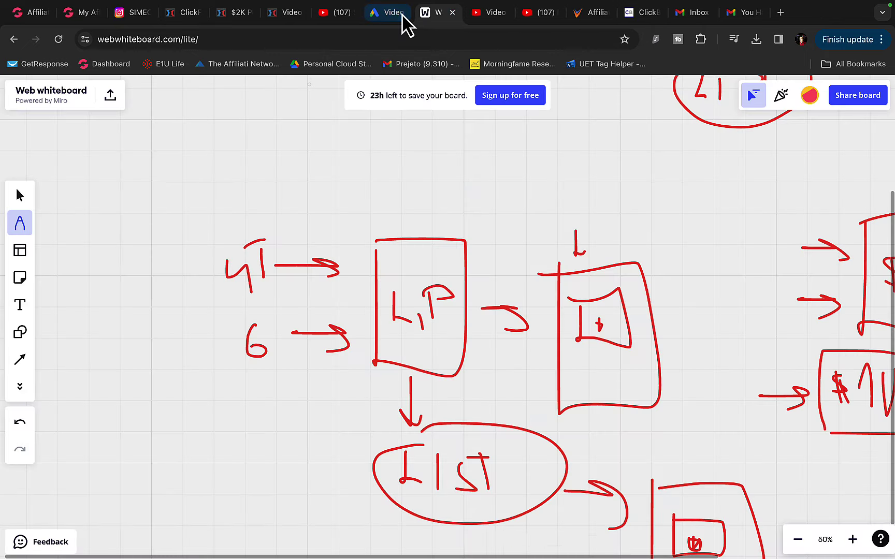
pyautogui.click(397, 15)
pyautogui.scroll(-10, 295, 274)
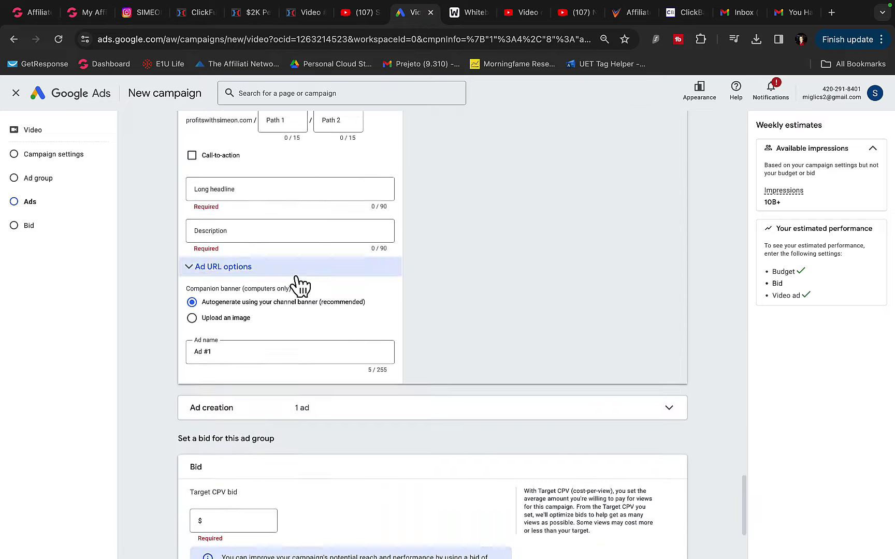
pyautogui.scroll(15, 293, 331)
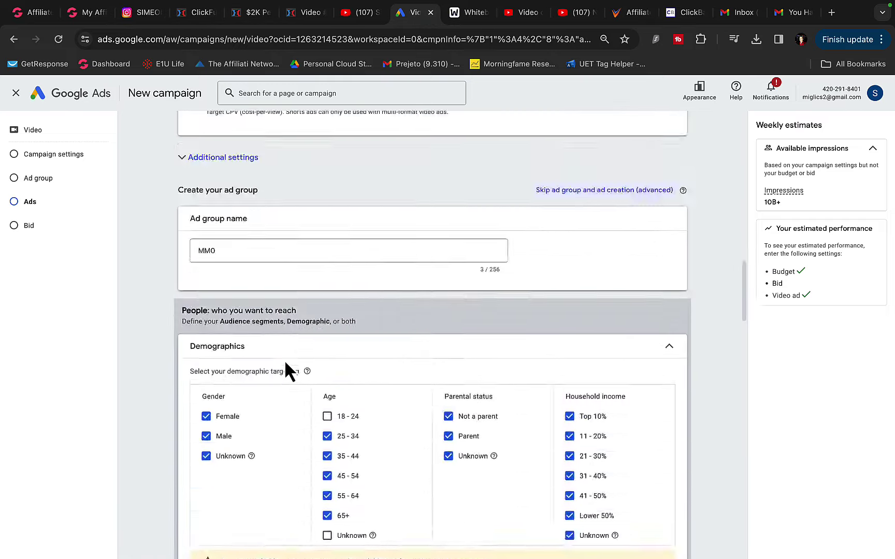
pyautogui.scroll(-8, 176, 363)
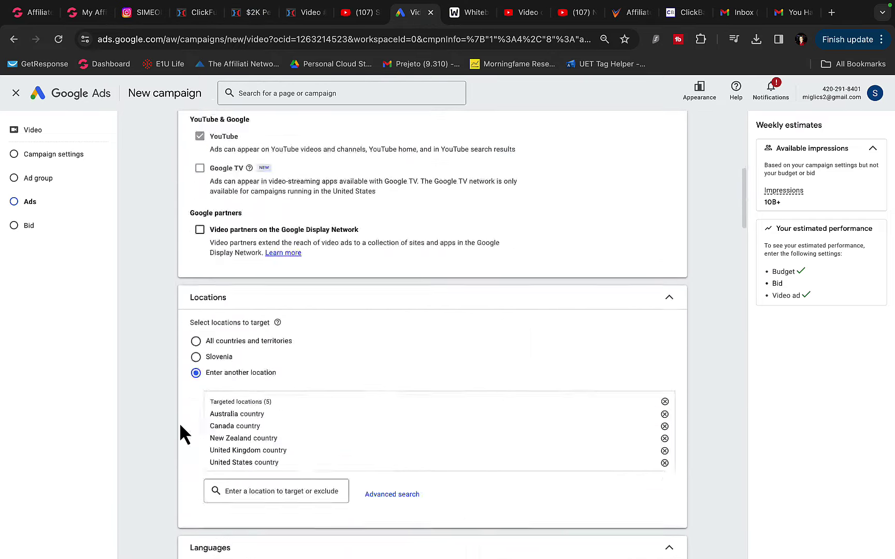
pyautogui.click(141, 13)
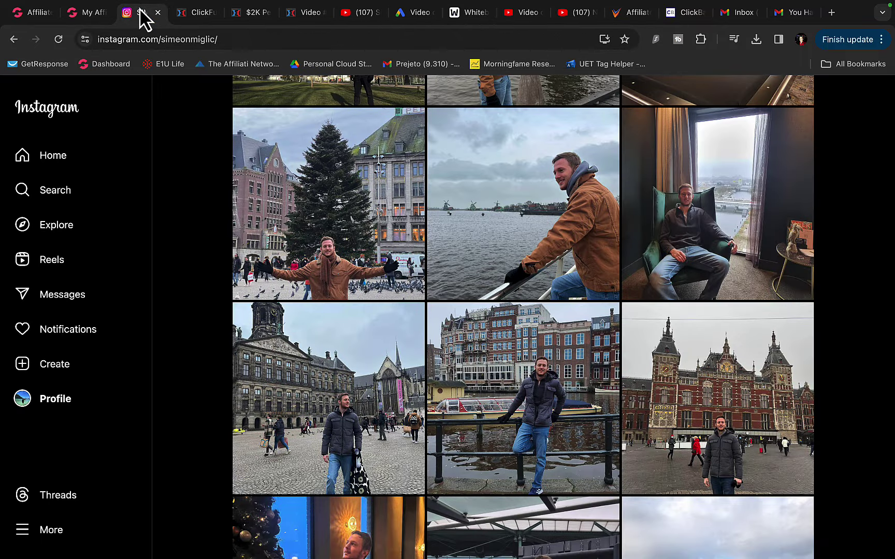